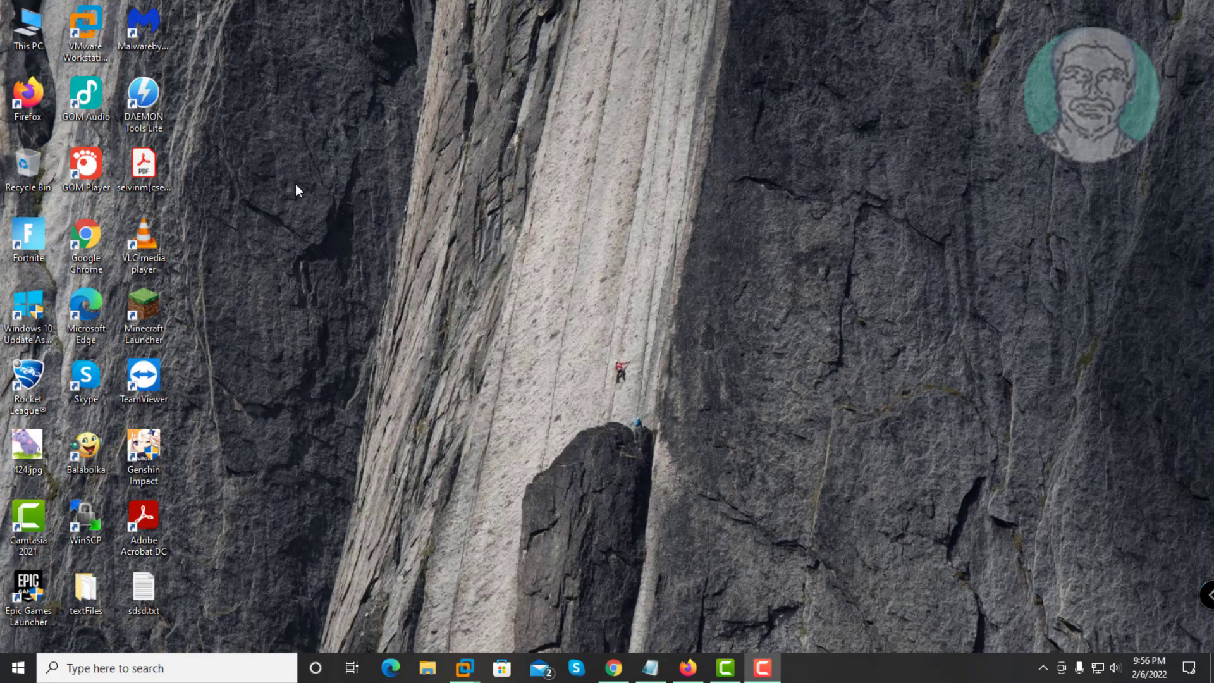
Find dxdiag in Windows Search and run it.
{"action": "left_click", "coordinate": [134, 668]}
{"action": "type", "text": "d"}
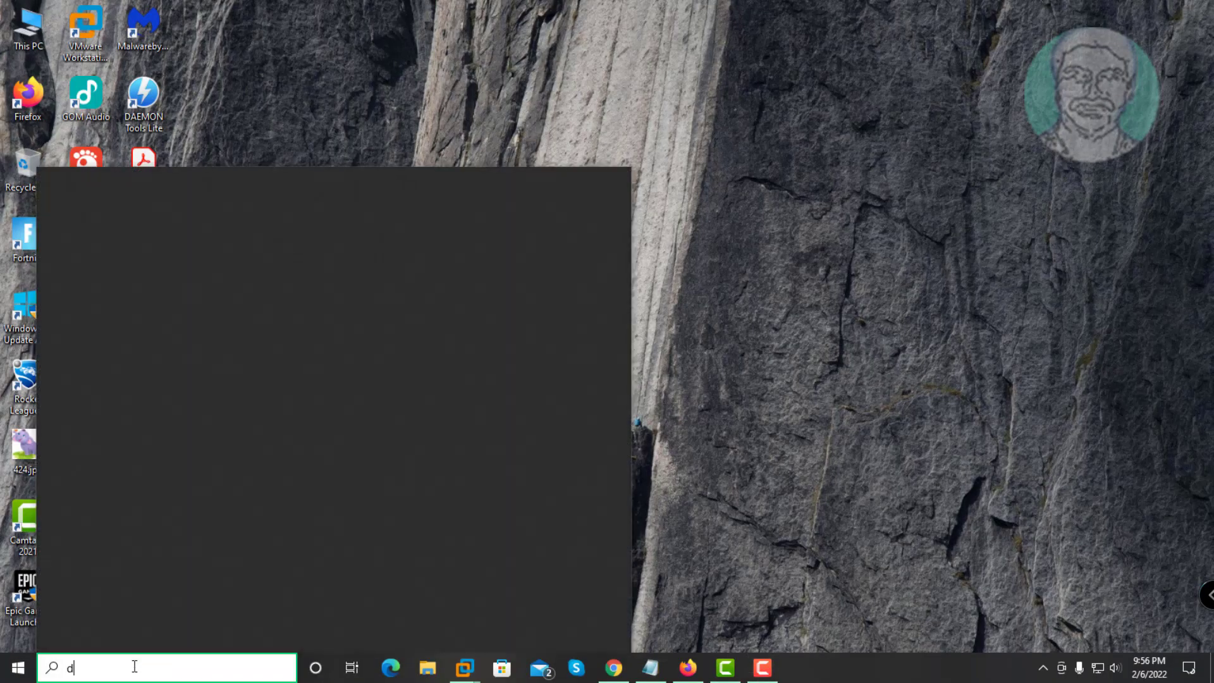
{"action": "type", "text": "x"}
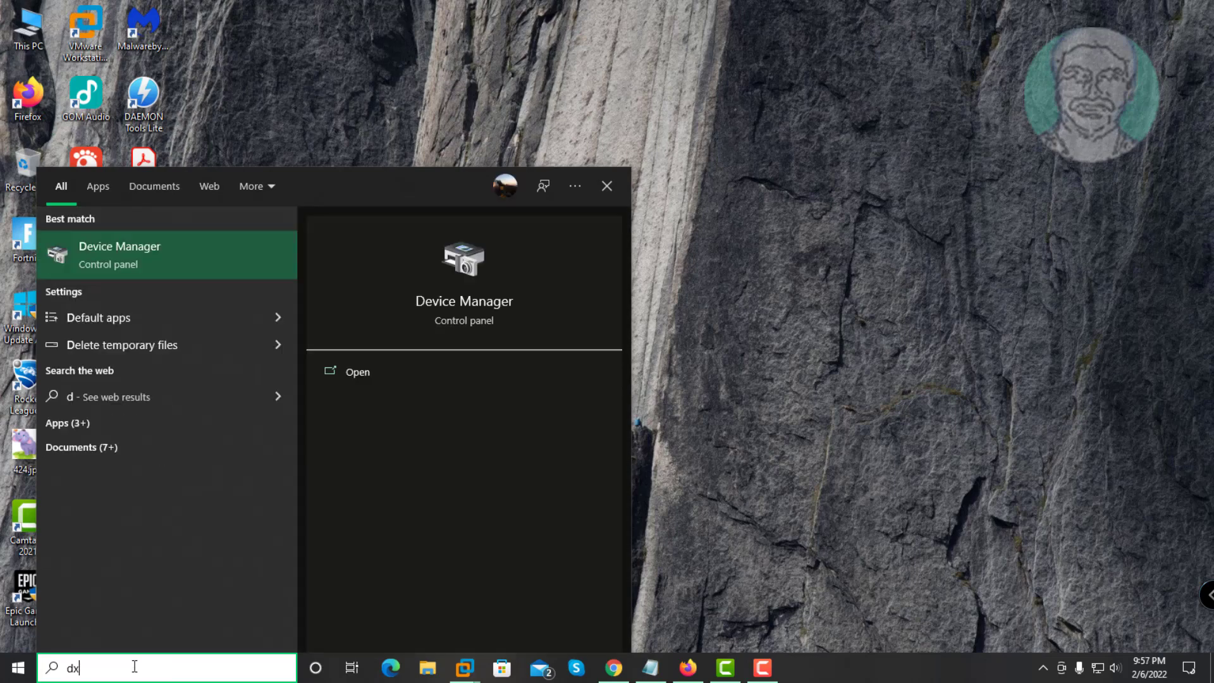
{"action": "type", "text": "diag"}
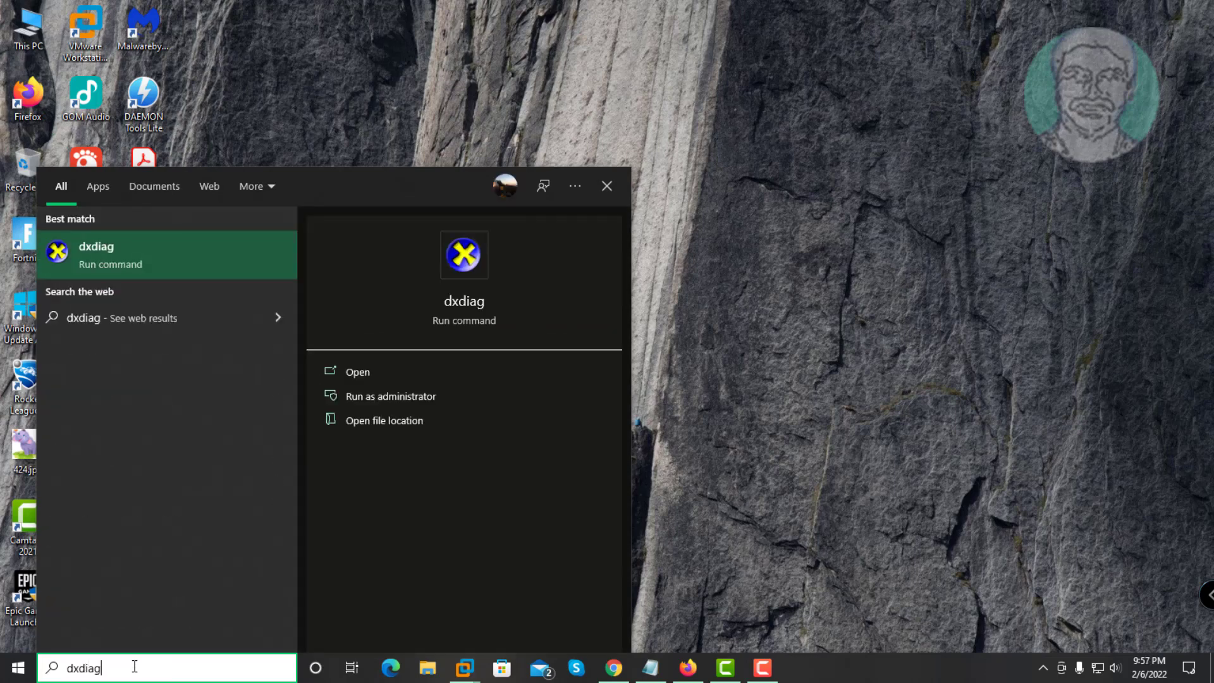
{"action": "left_click", "coordinate": [96, 263]}
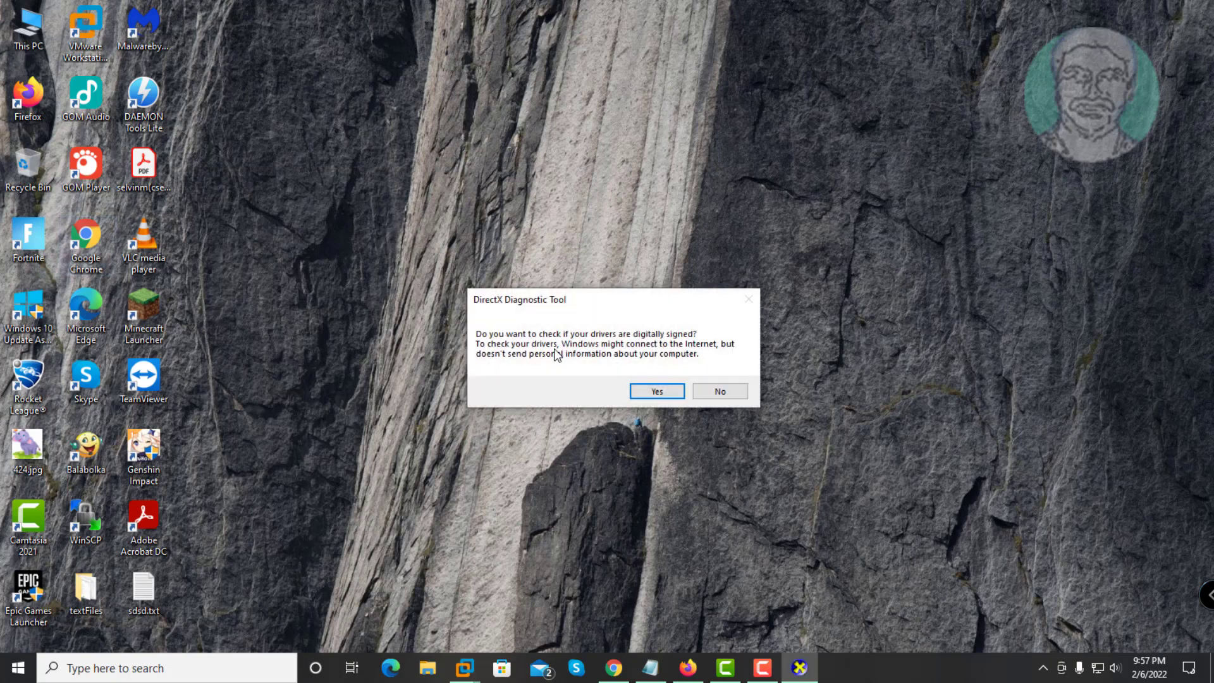
Allow the signature check, review Intel UHD Graphics 630 on the Display page, then minimize the tool.
{"action": "left_click", "coordinate": [658, 394]}
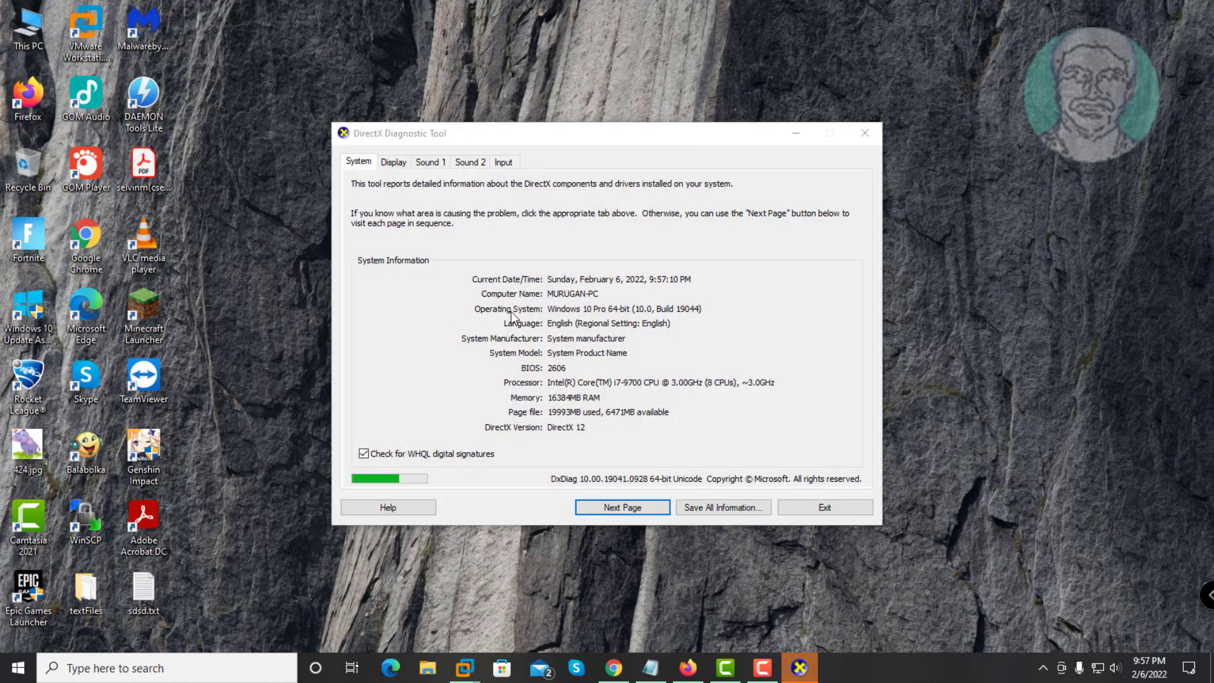
{"action": "left_click", "coordinate": [393, 162]}
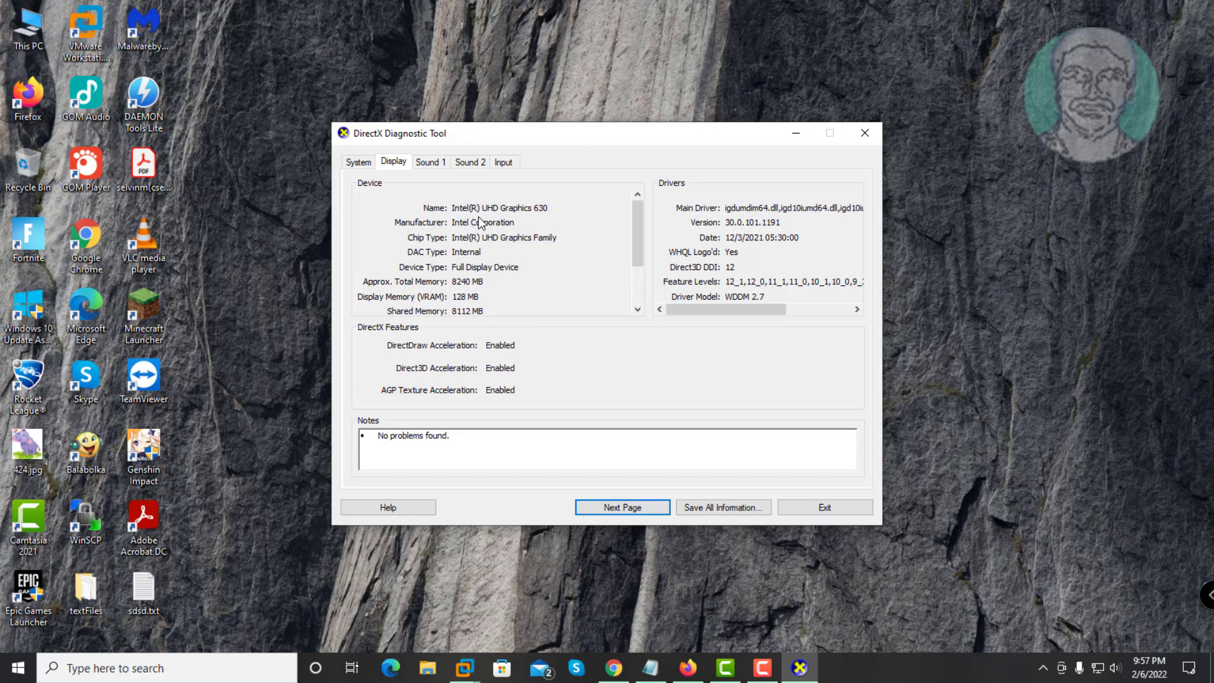
{"action": "left_click", "coordinate": [798, 134]}
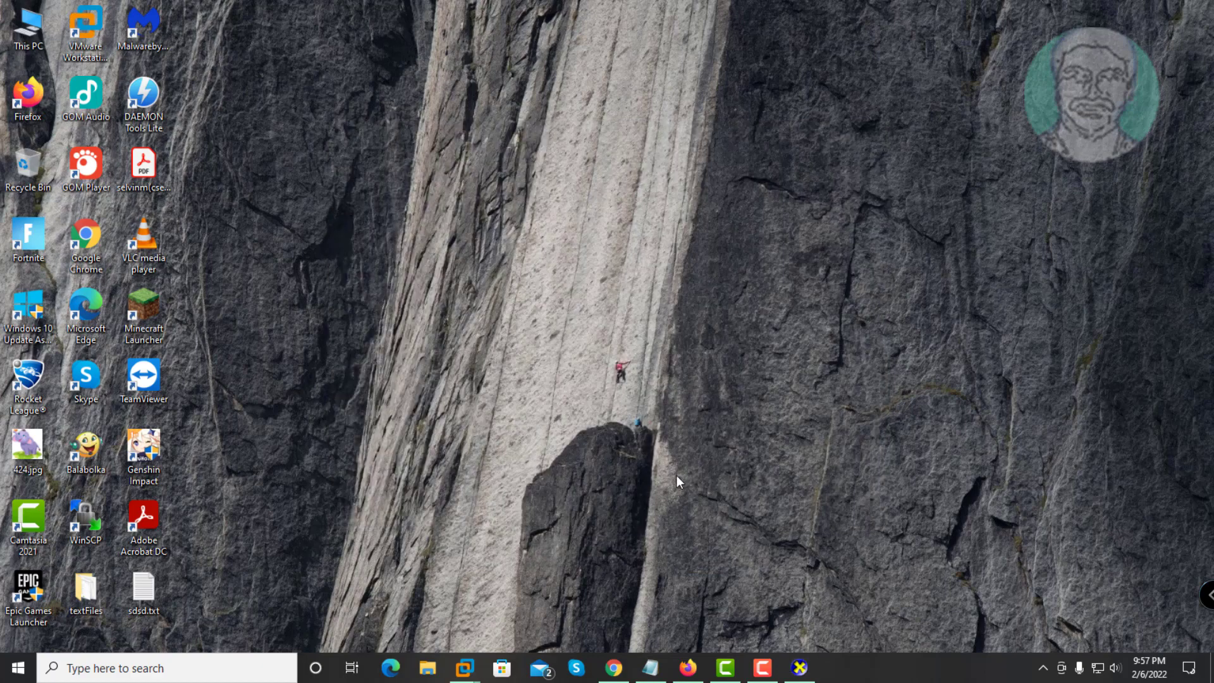
In Edge, run a Bing search for 'uhd graphics 630 driver'.
{"action": "double_click", "coordinate": [97, 303]}
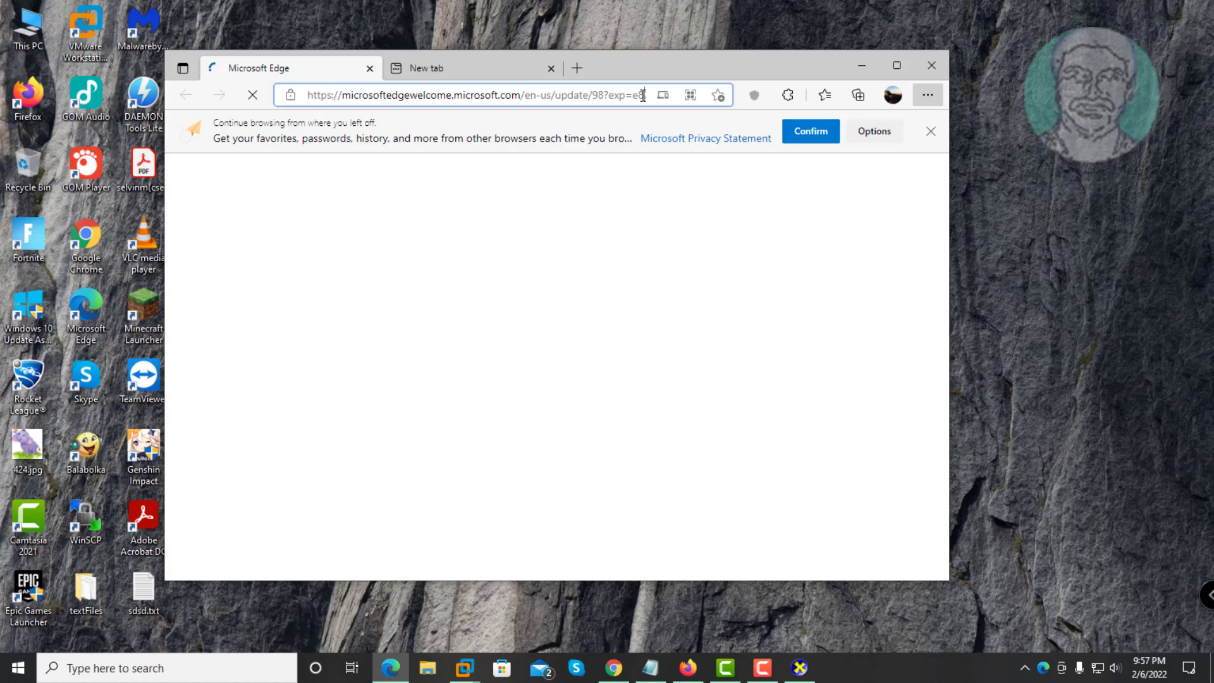
{"action": "key", "text": "BackSpace"}
{"action": "type", "text": "u"}
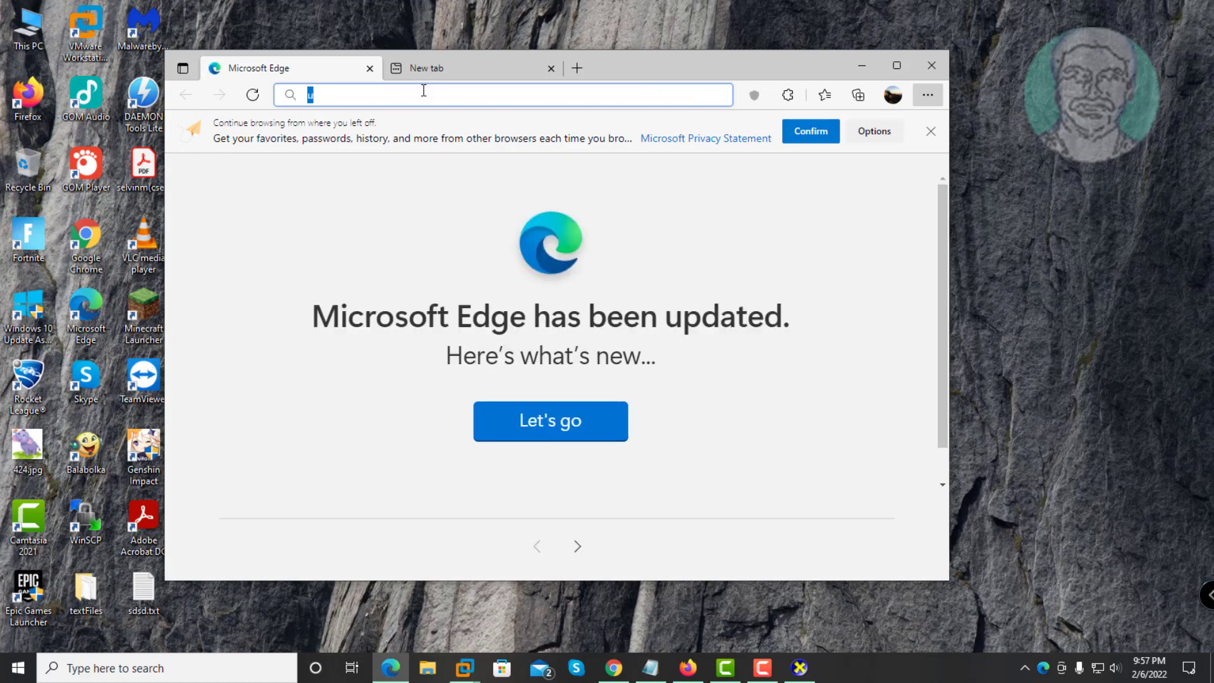
{"action": "type", "text": "hd "}
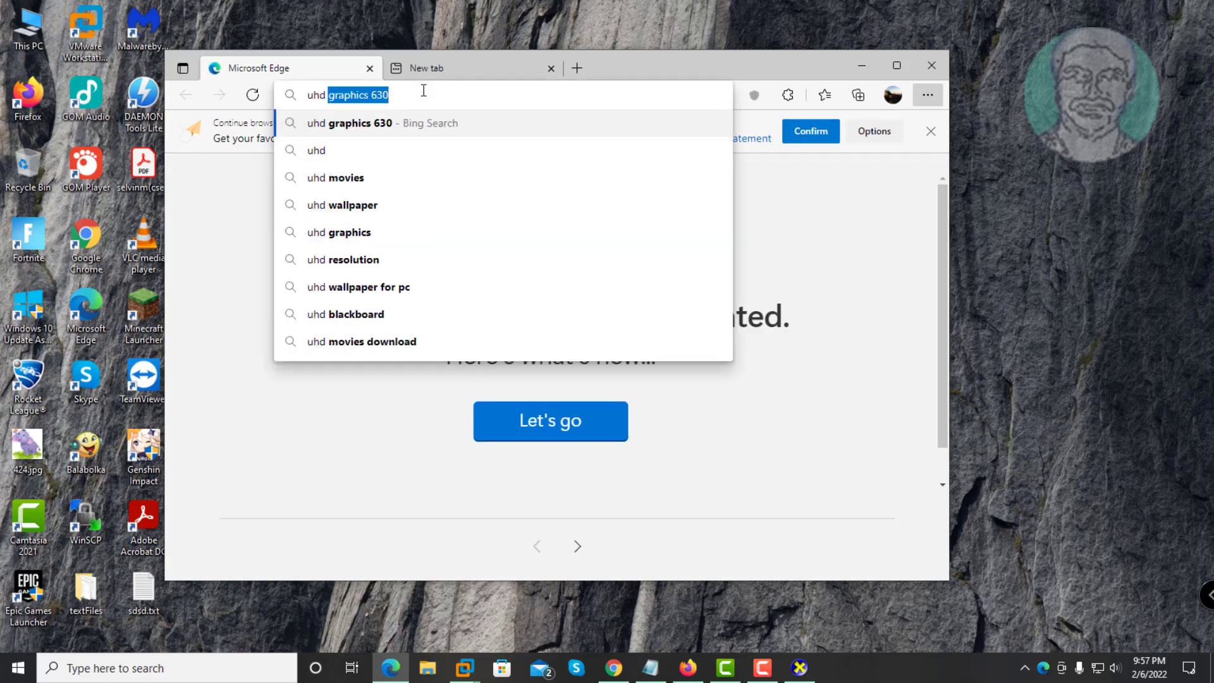
{"action": "type", "text": "grapi"}
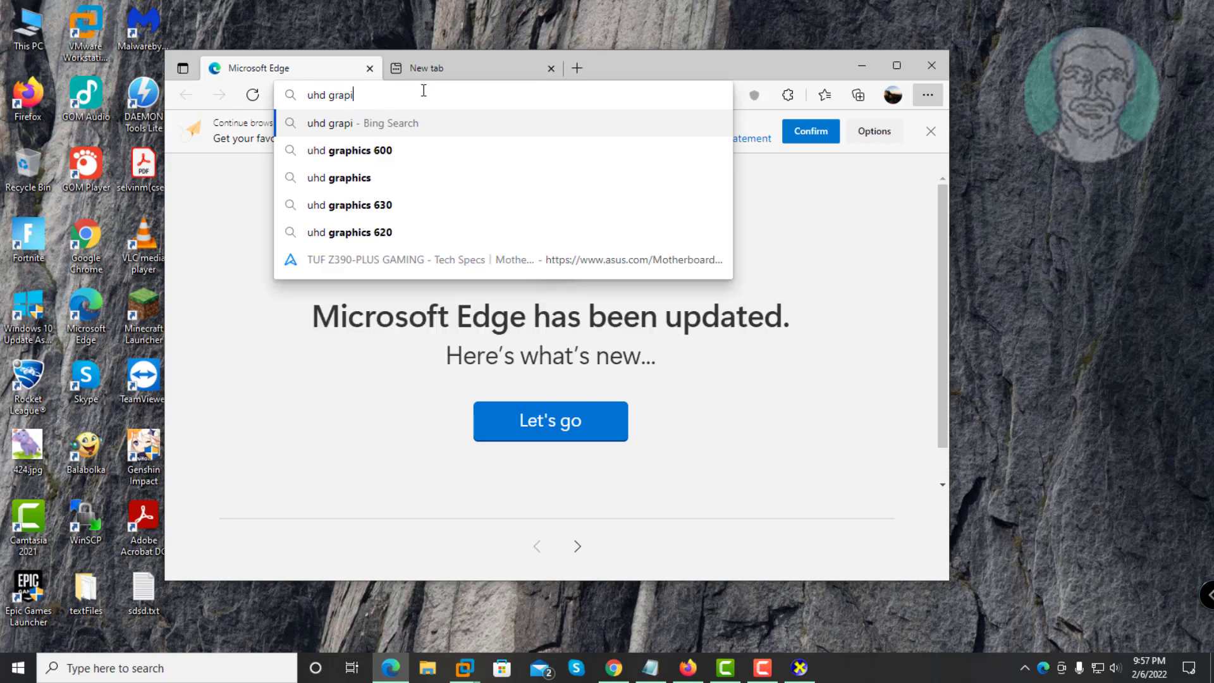
{"action": "key", "text": "BackSpace"}
{"action": "type", "text": "hics"}
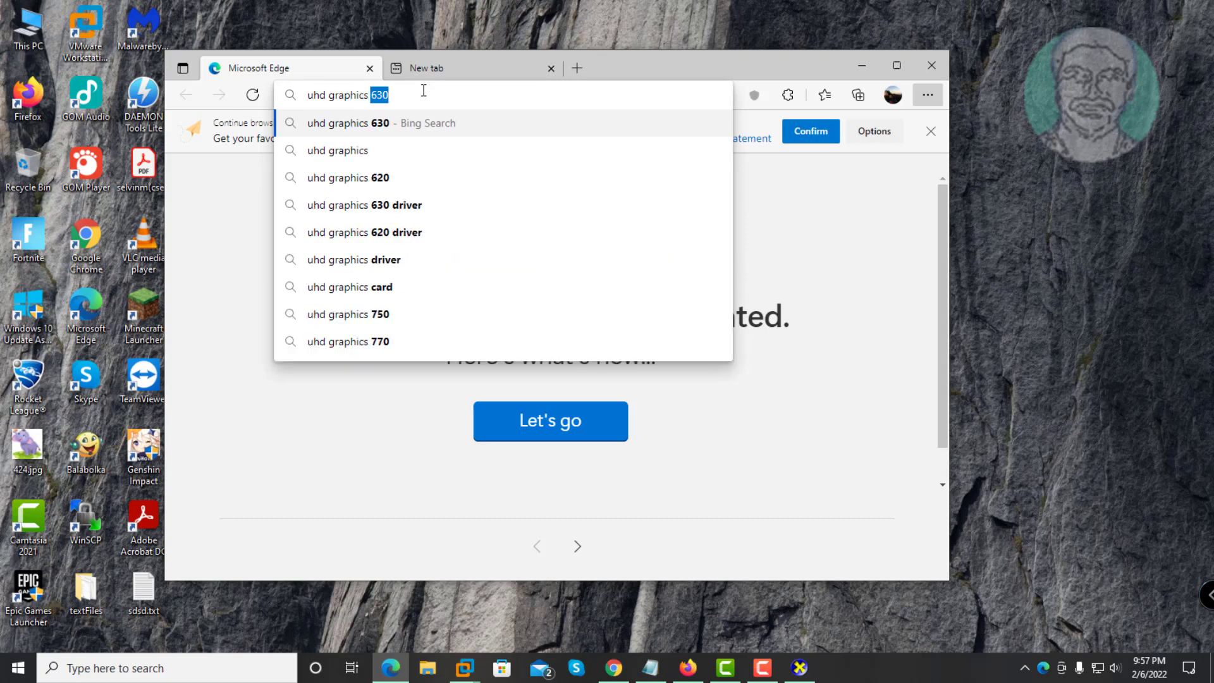
{"action": "type", "text": " 630 driver"}
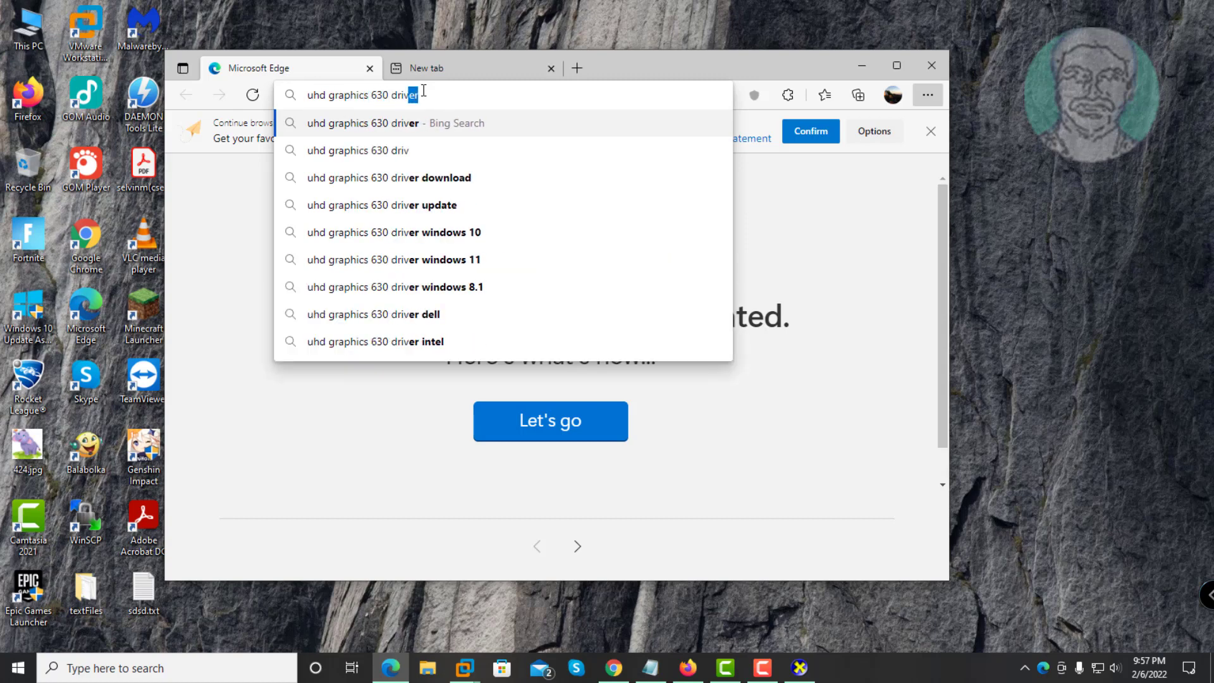
{"action": "key", "text": "Return"}
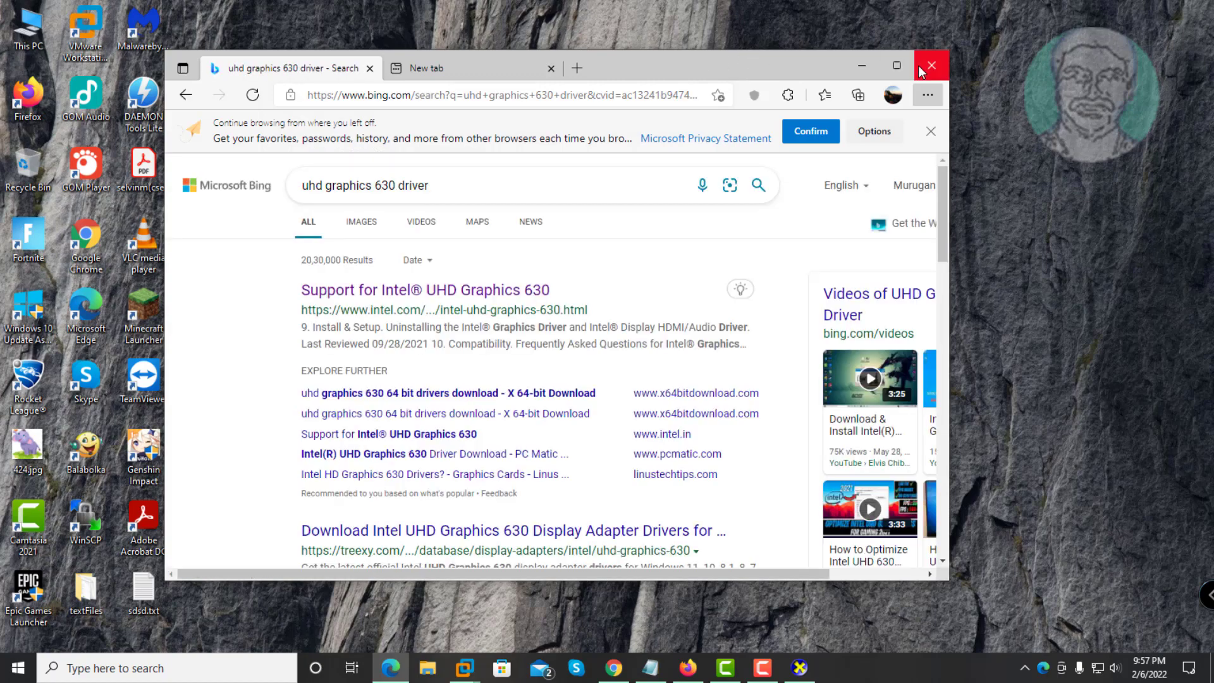
Maximize Edge, go to Intel's UHD Graphics 630 Drivers & Software list, and expand Windows DCH Drivers.
{"action": "left_click", "coordinate": [897, 66]}
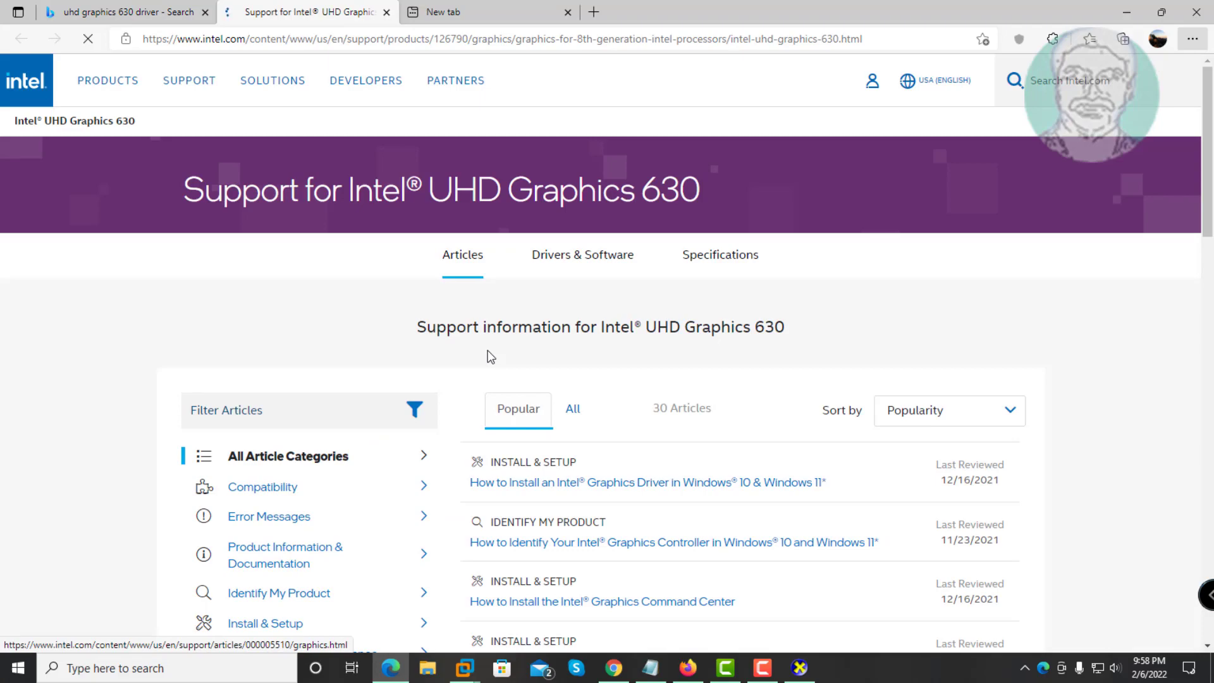
{"action": "left_click", "coordinate": [564, 263]}
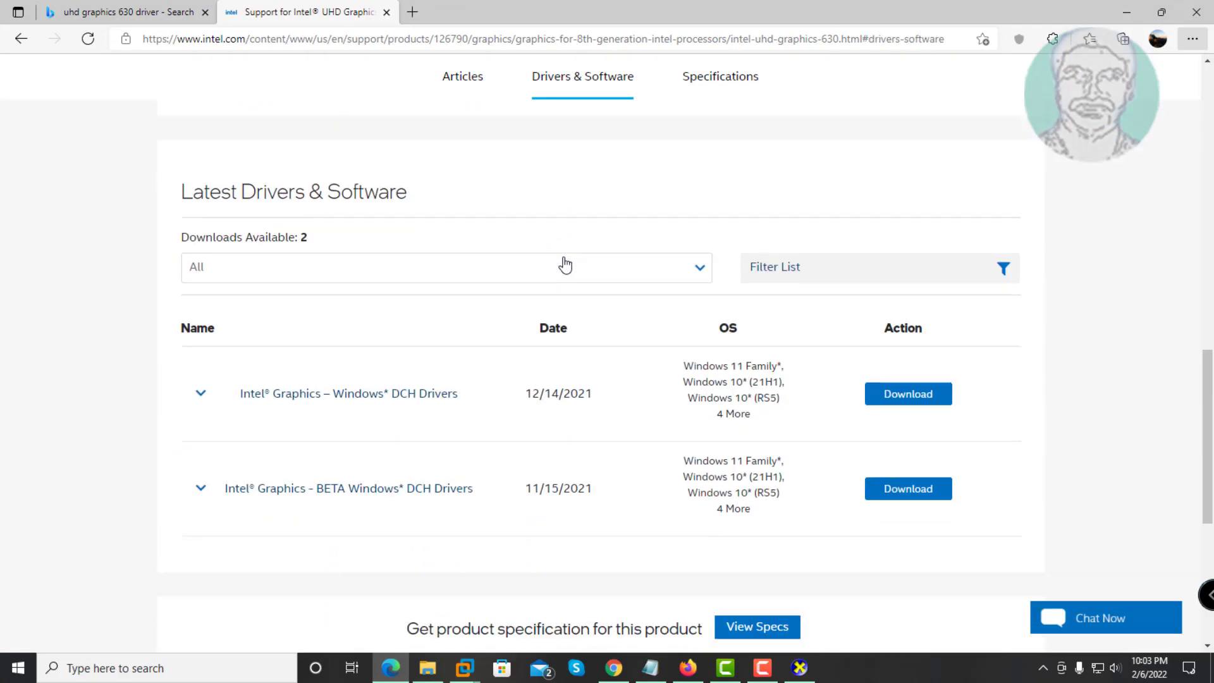
{"action": "left_click", "coordinate": [203, 353]}
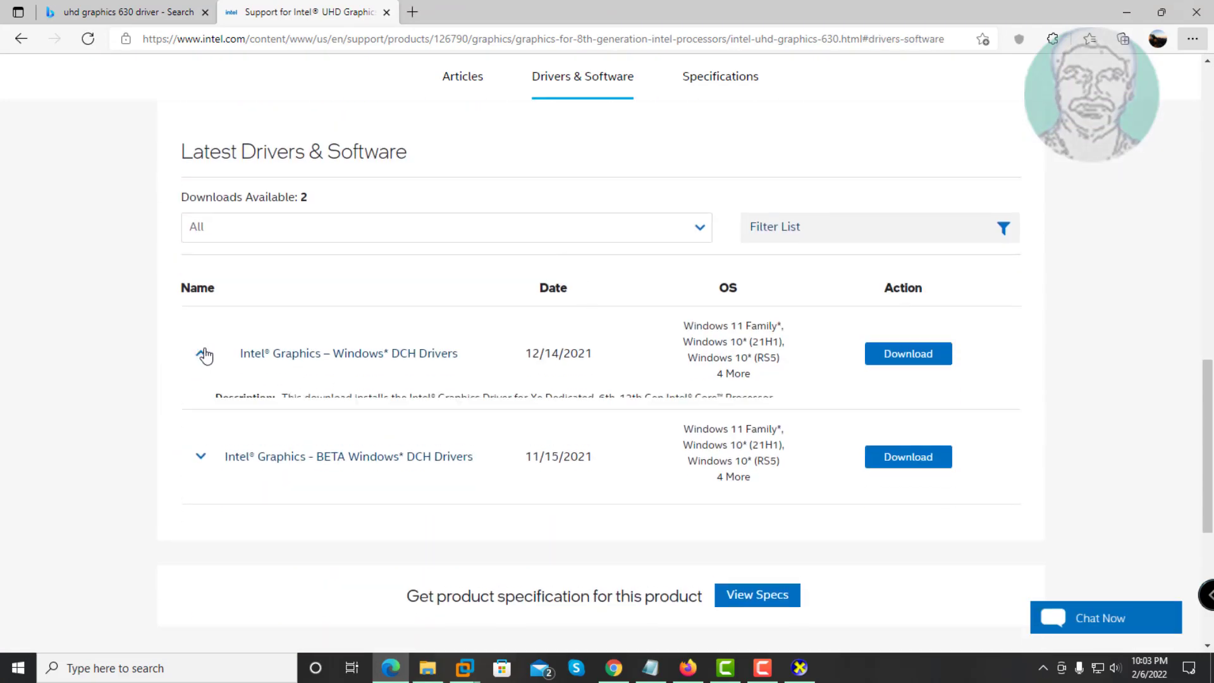
Download igfx_win_101.1191.zip from the Windows DCH Drivers download options page.
{"action": "left_click", "coordinate": [605, 428]}
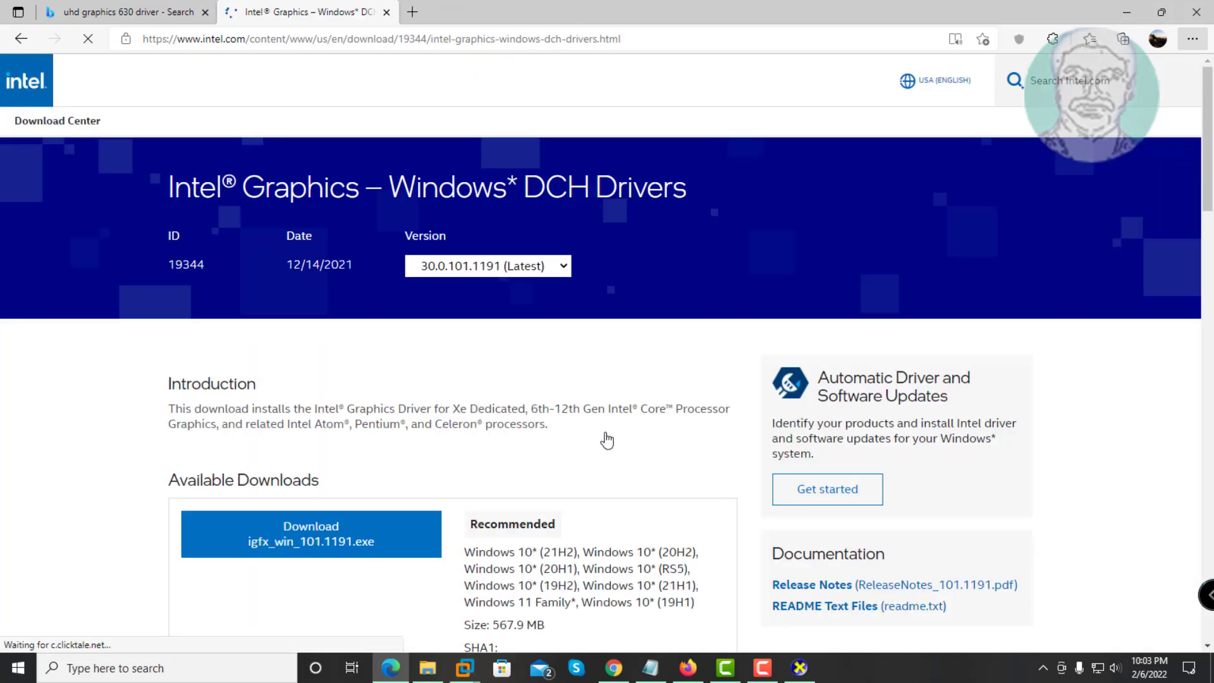
{"action": "scroll", "coordinate": [594, 462], "scroll_direction": "down", "scroll_amount": 3}
{"action": "scroll", "coordinate": [591, 464], "scroll_direction": "down", "scroll_amount": 2}
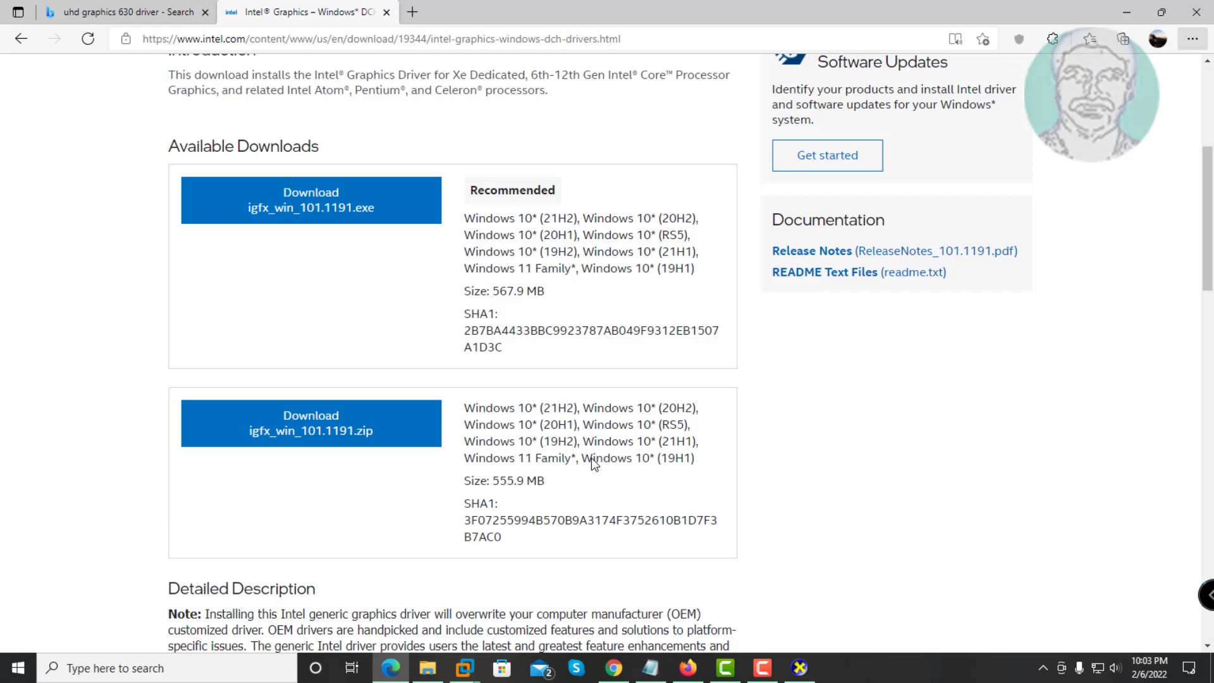
{"action": "left_click", "coordinate": [298, 408]}
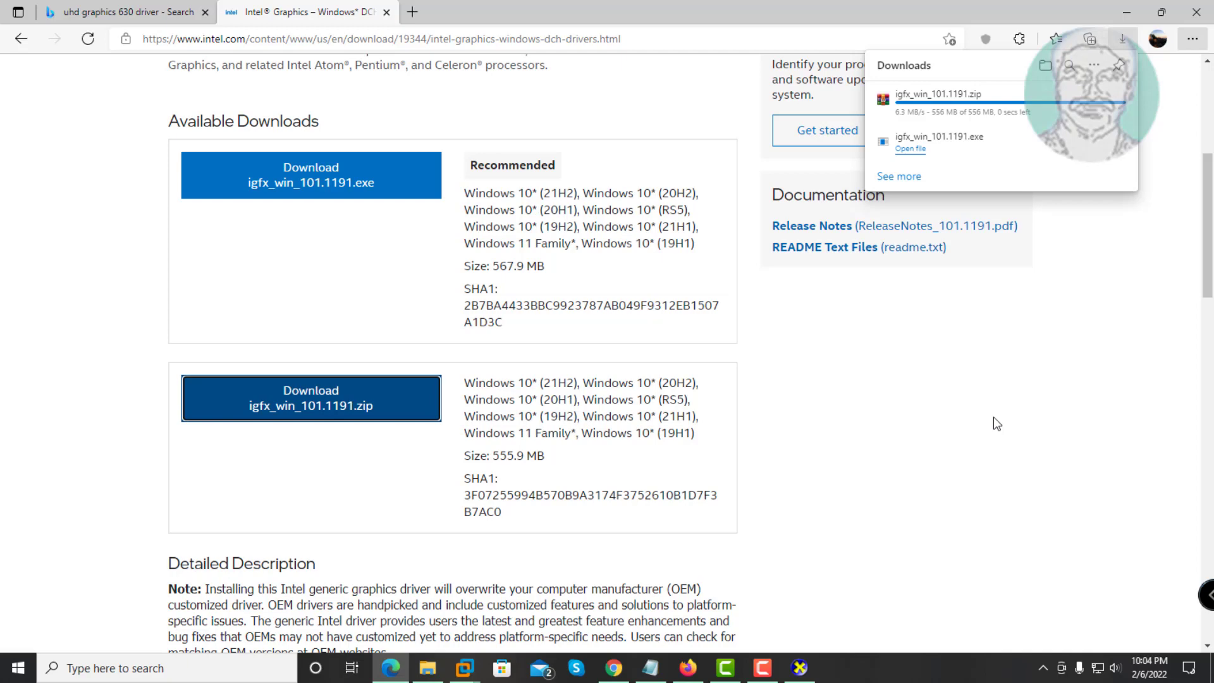
{"action": "mouse_move", "coordinate": [948, 99]}
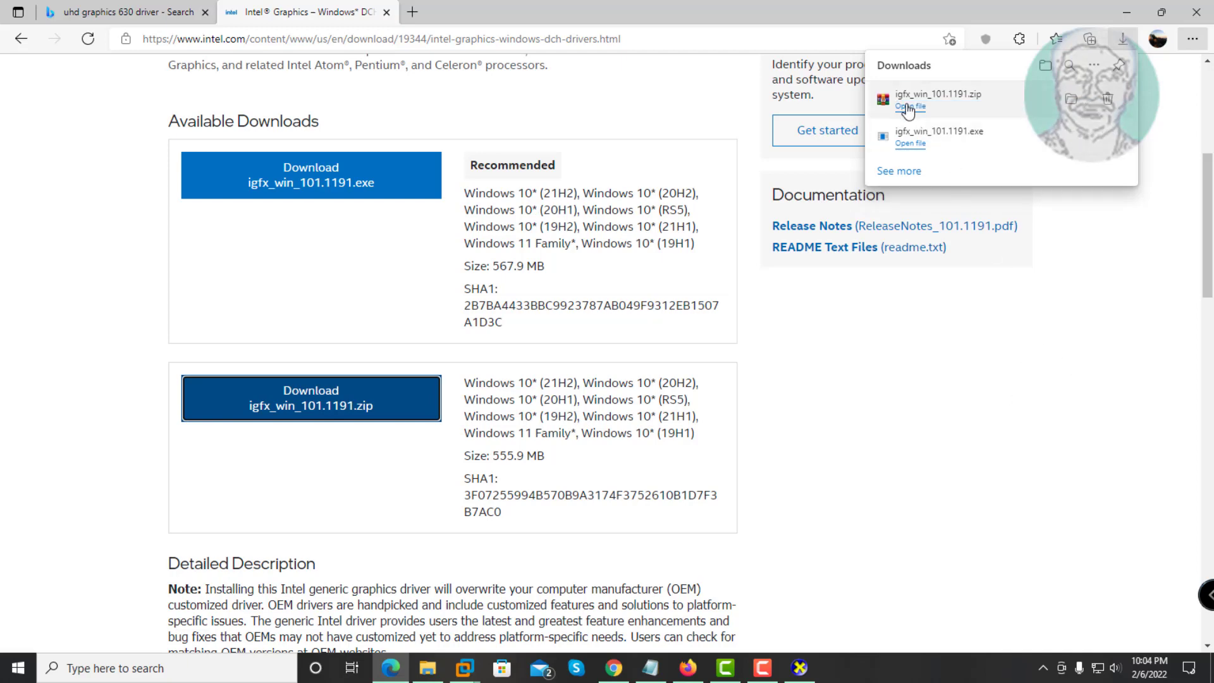
Extract the downloaded igfx_win_101.1191.zip into its own folder.
{"action": "left_click", "coordinate": [1071, 101]}
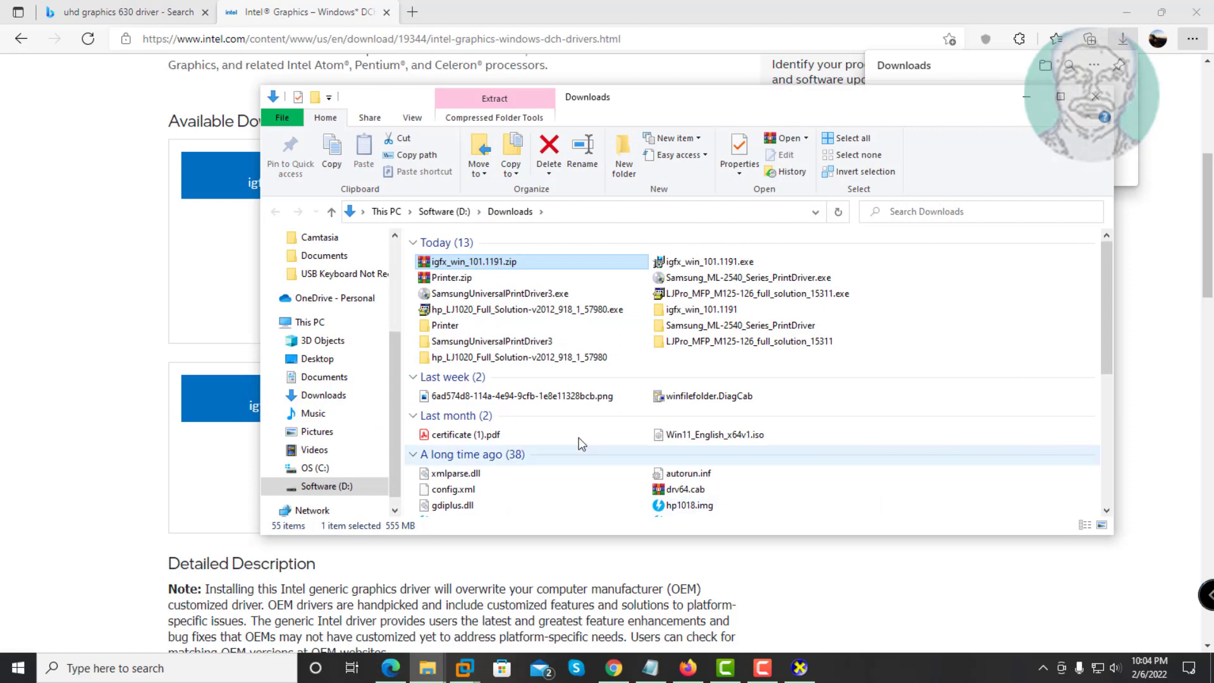
{"action": "right_click", "coordinate": [511, 263]}
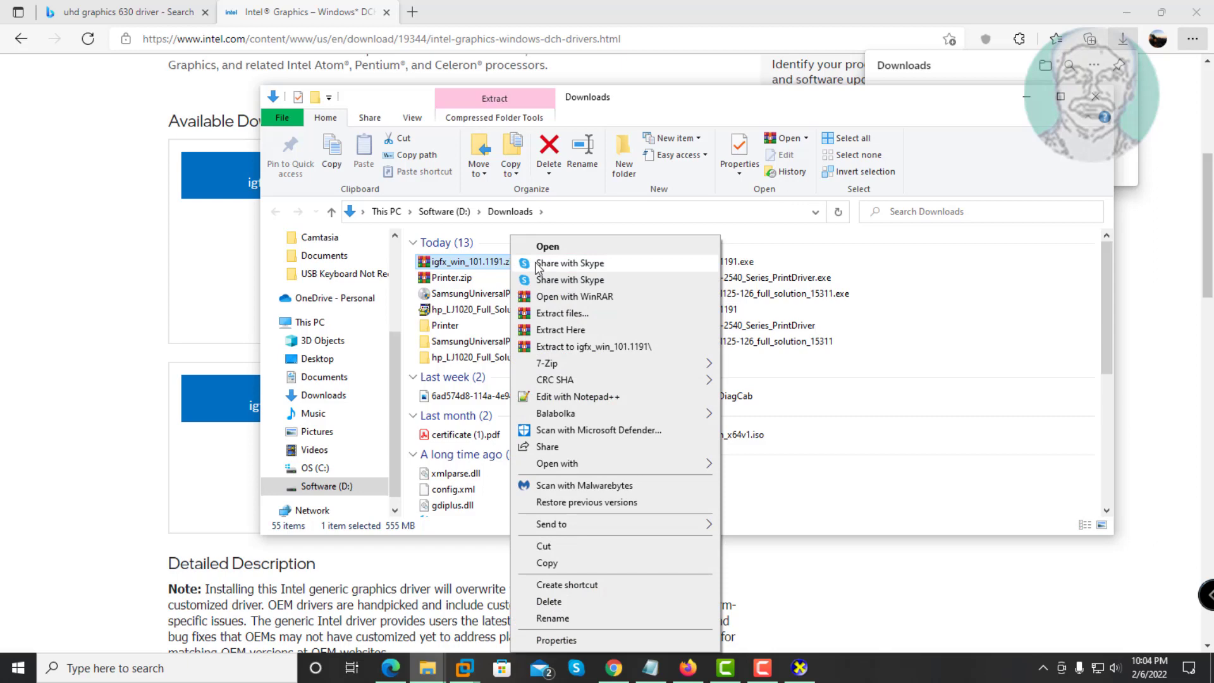
{"action": "left_click", "coordinate": [614, 347]}
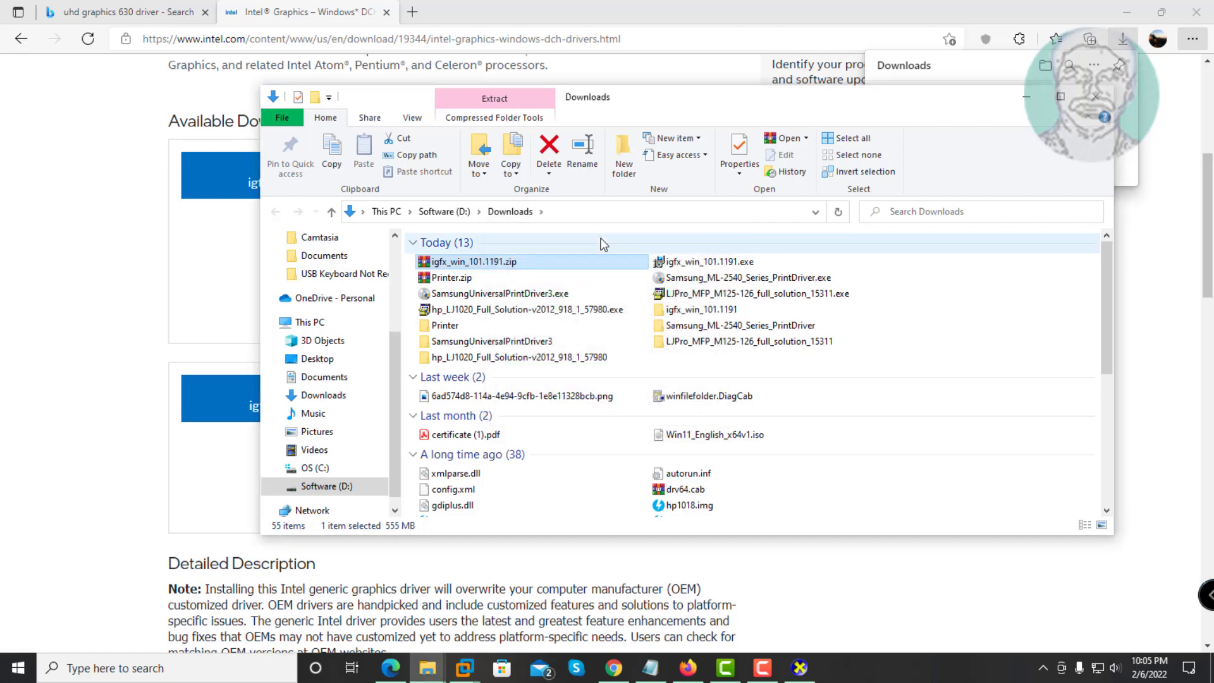
{"action": "left_click", "coordinate": [742, 313]}
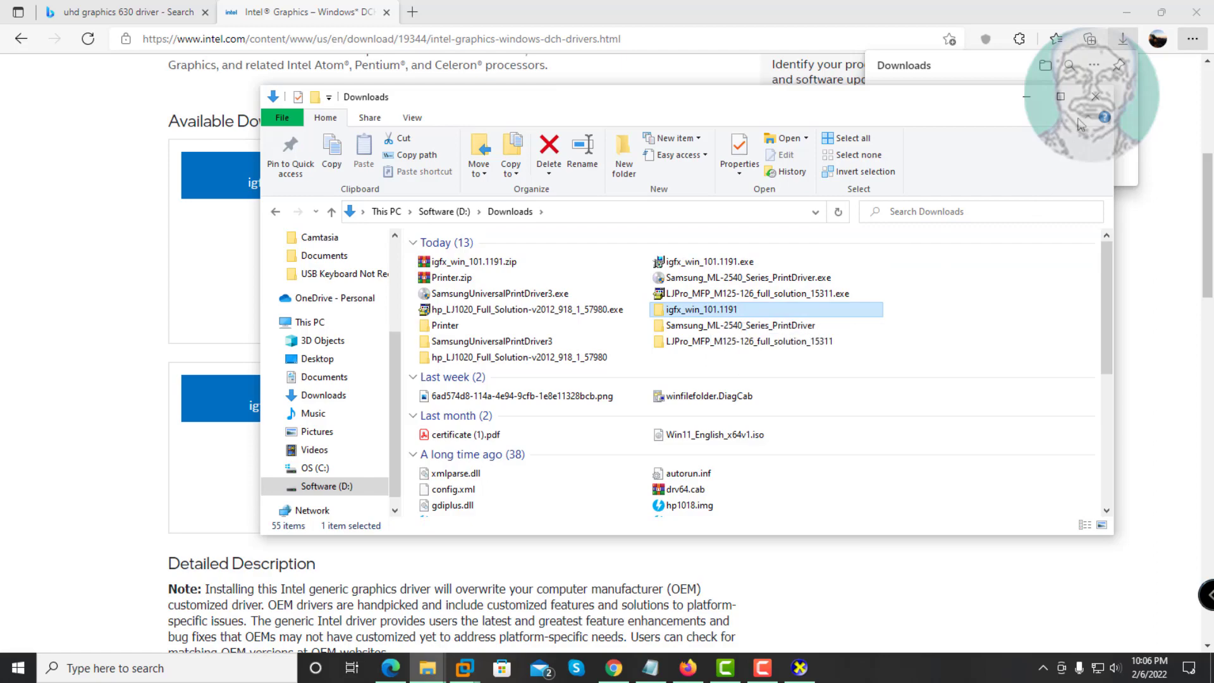
Close the Downloads window, minimize the browser, and launch Device Manager from Windows Search.
{"action": "left_click", "coordinate": [1095, 98]}
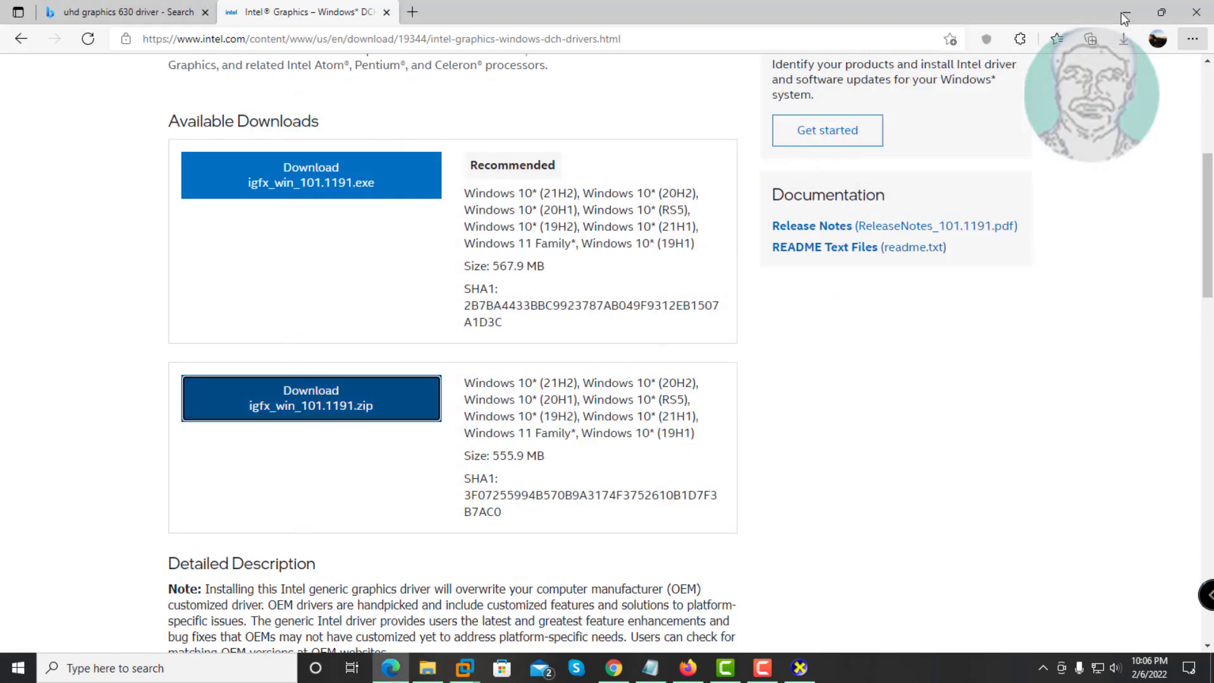
{"action": "left_click", "coordinate": [1123, 13]}
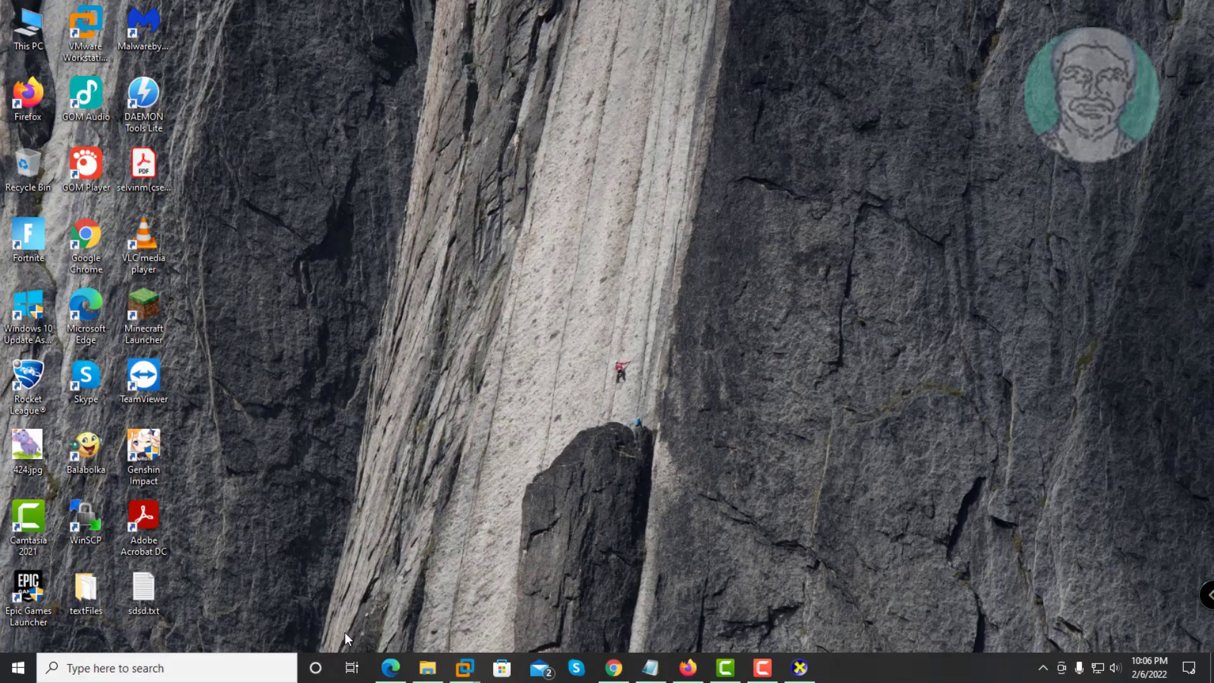
{"action": "left_click", "coordinate": [251, 670]}
{"action": "type", "text": "dev"}
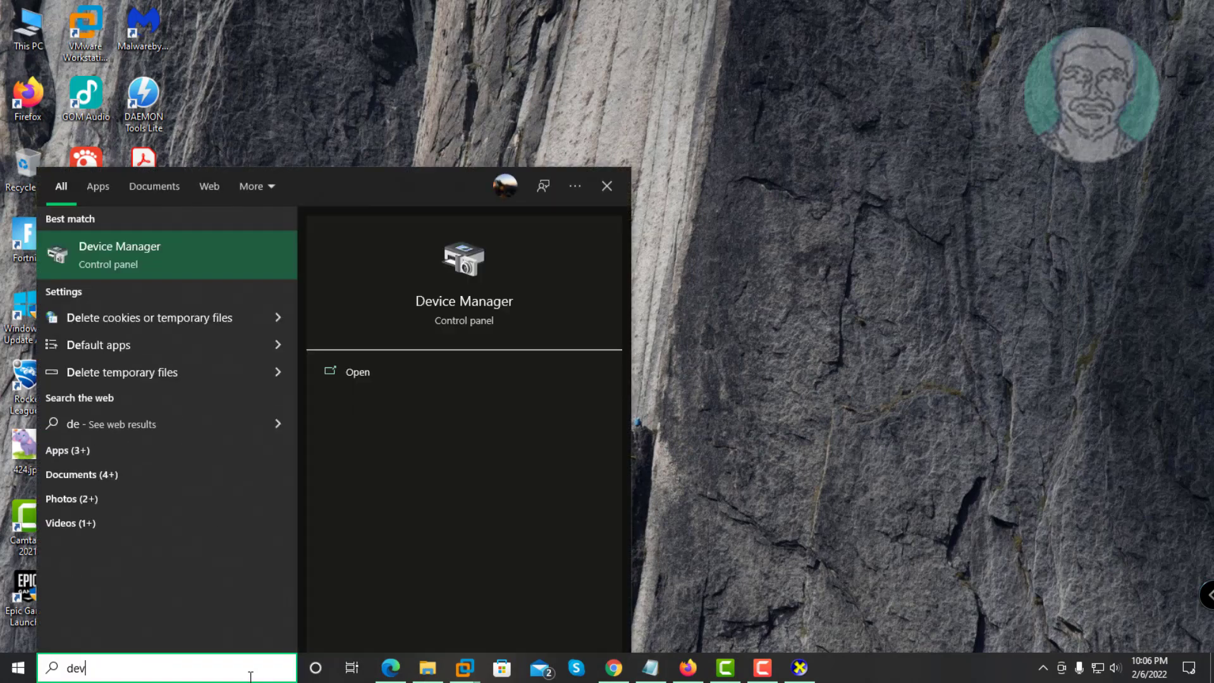
{"action": "type", "text": "ice manager"}
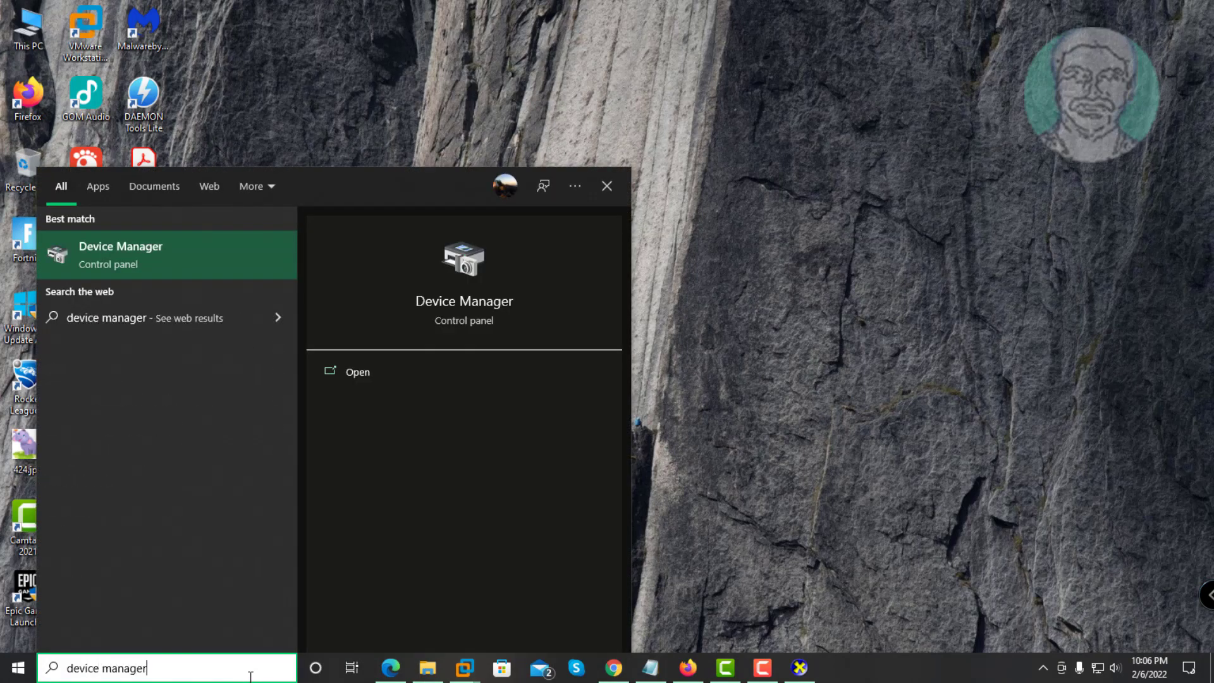
{"action": "left_click", "coordinate": [129, 267]}
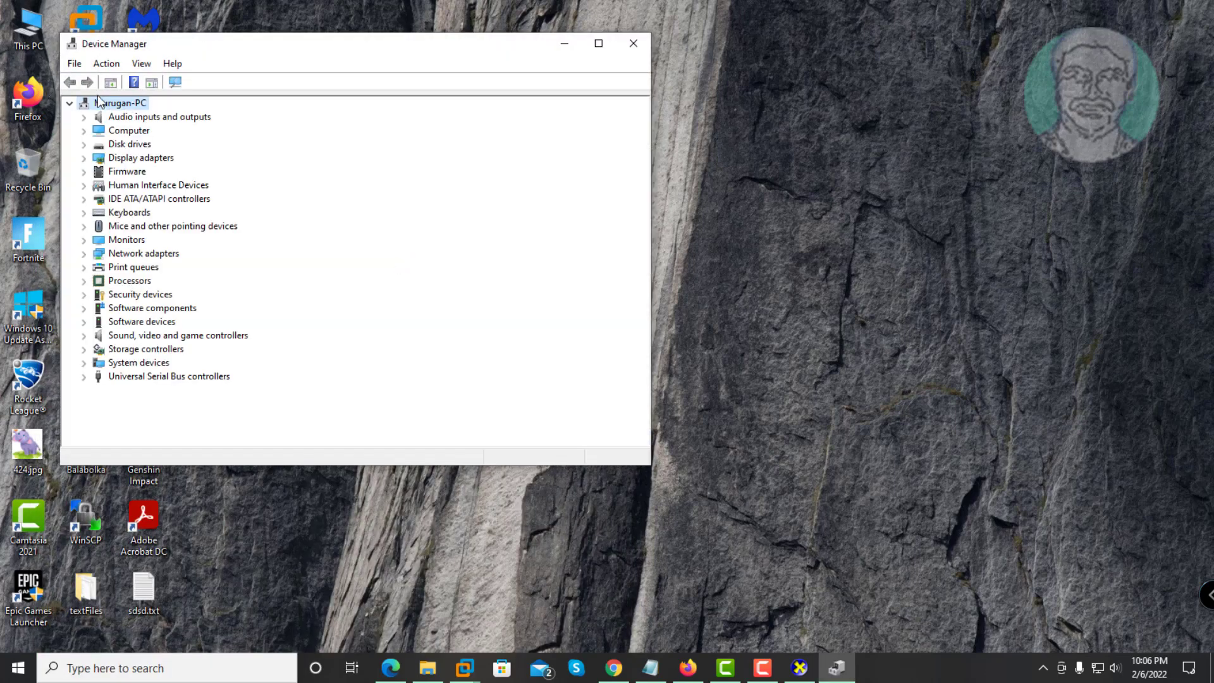
Run Action > Add legacy hardware with manual selection and the Display adapters hardware type.
{"action": "left_click", "coordinate": [108, 64]}
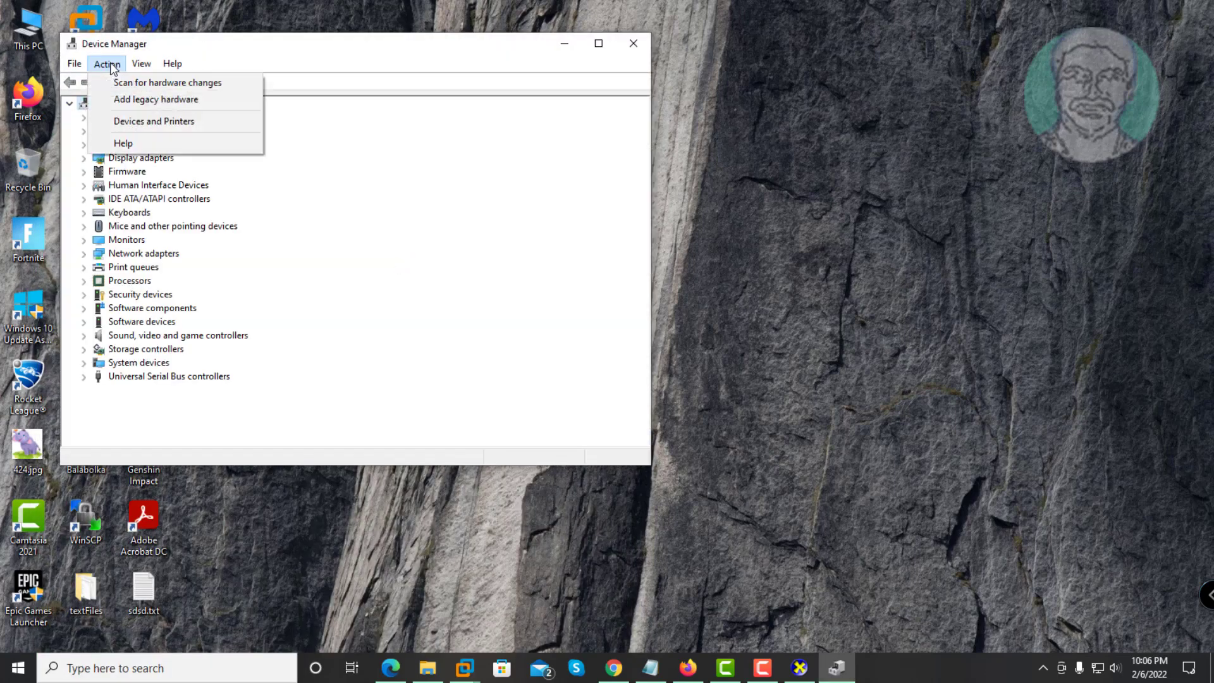
{"action": "left_click", "coordinate": [133, 99]}
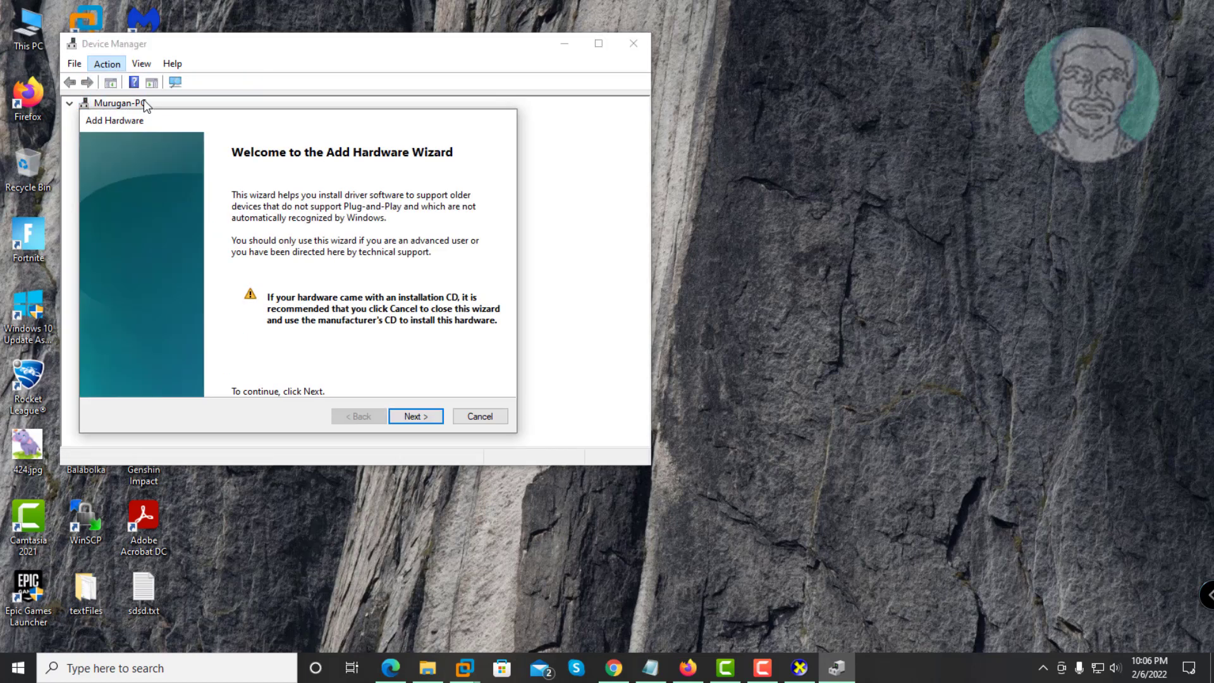
{"action": "left_click", "coordinate": [406, 418]}
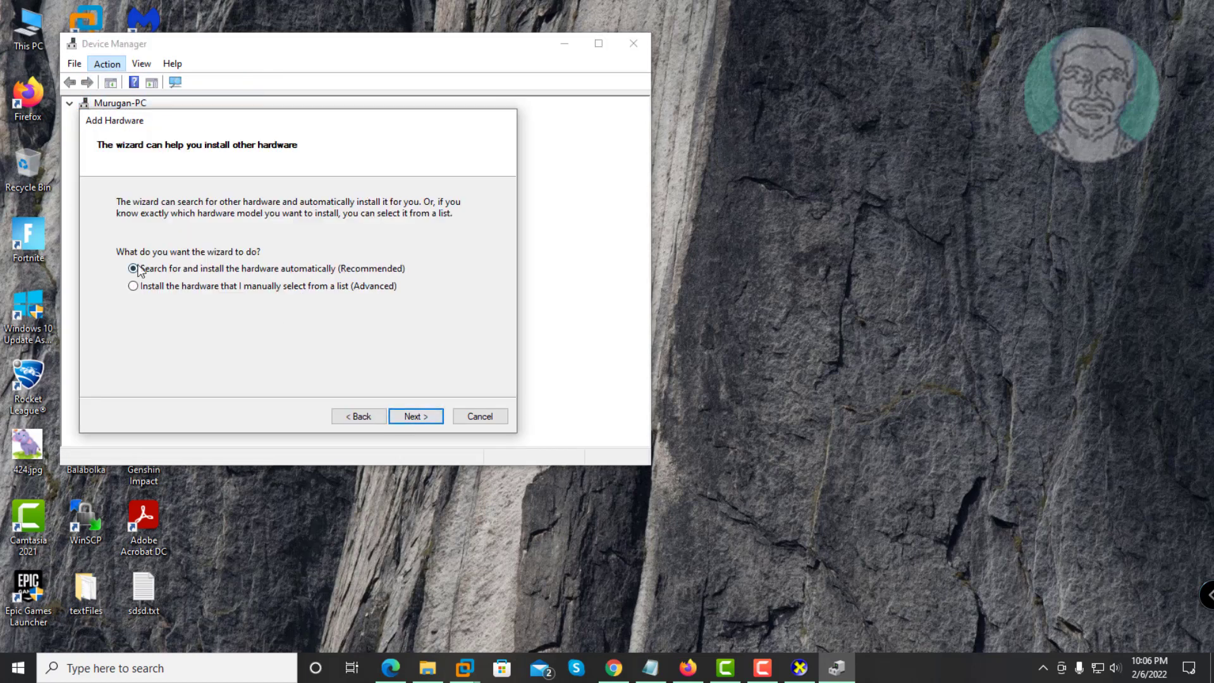
{"action": "left_click", "coordinate": [131, 286]}
{"action": "left_click", "coordinate": [424, 416]}
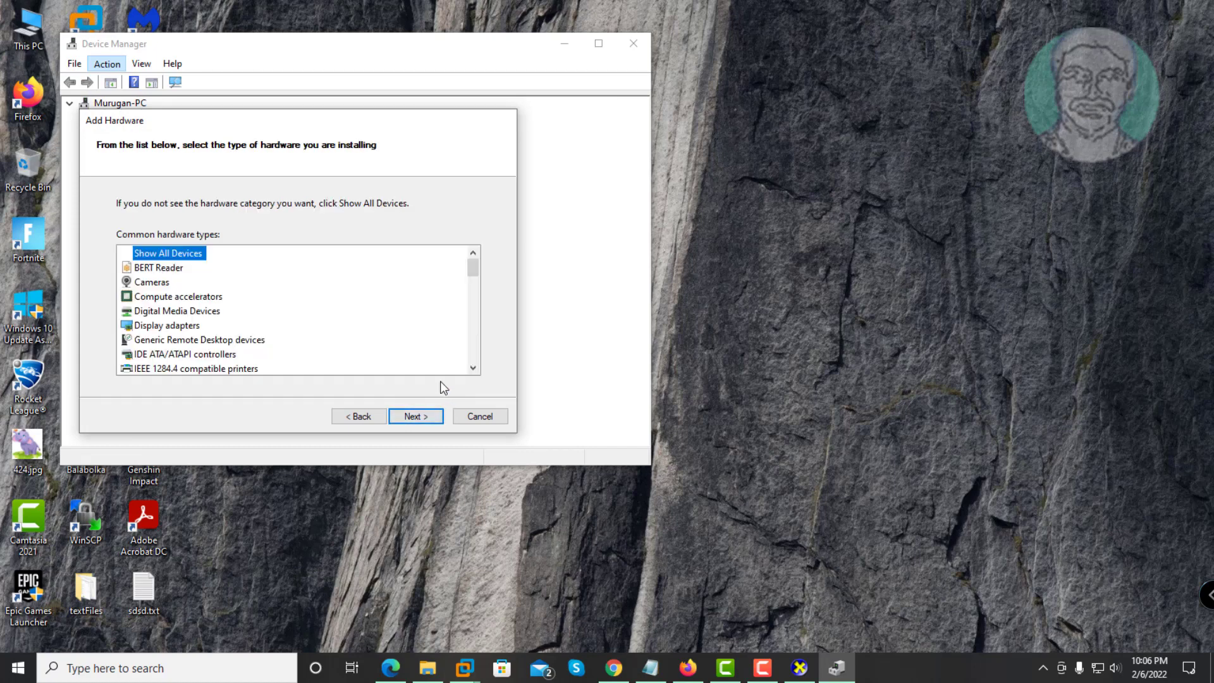
{"action": "left_click", "coordinate": [179, 327]}
{"action": "left_click", "coordinate": [431, 423]}
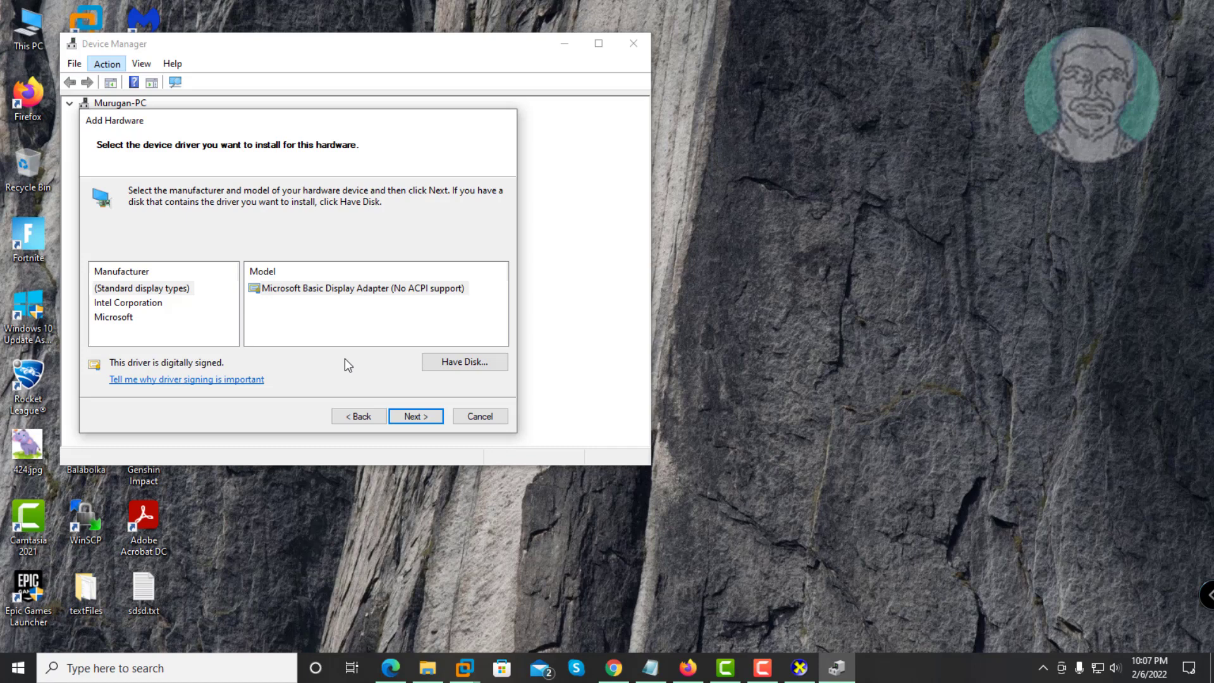
Use Have Disk with the Downloads\igfx_win_101.1191\Graphics folder as the driver source.
{"action": "left_click", "coordinate": [455, 362]}
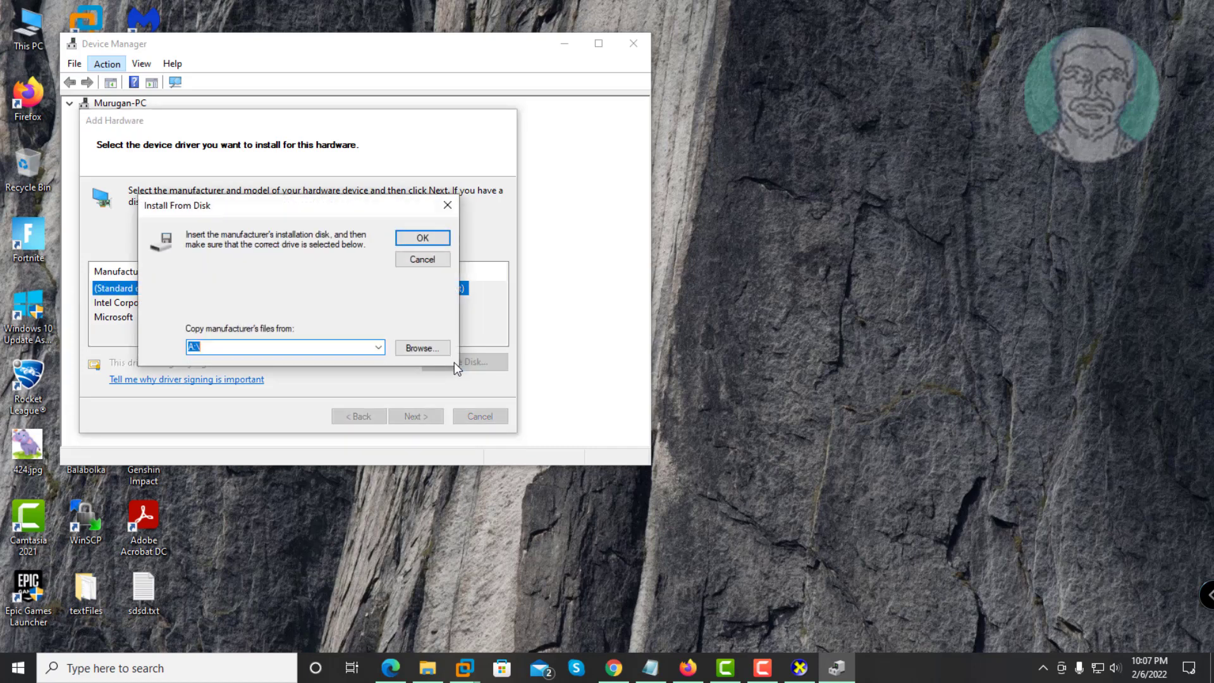
{"action": "left_click", "coordinate": [444, 353]}
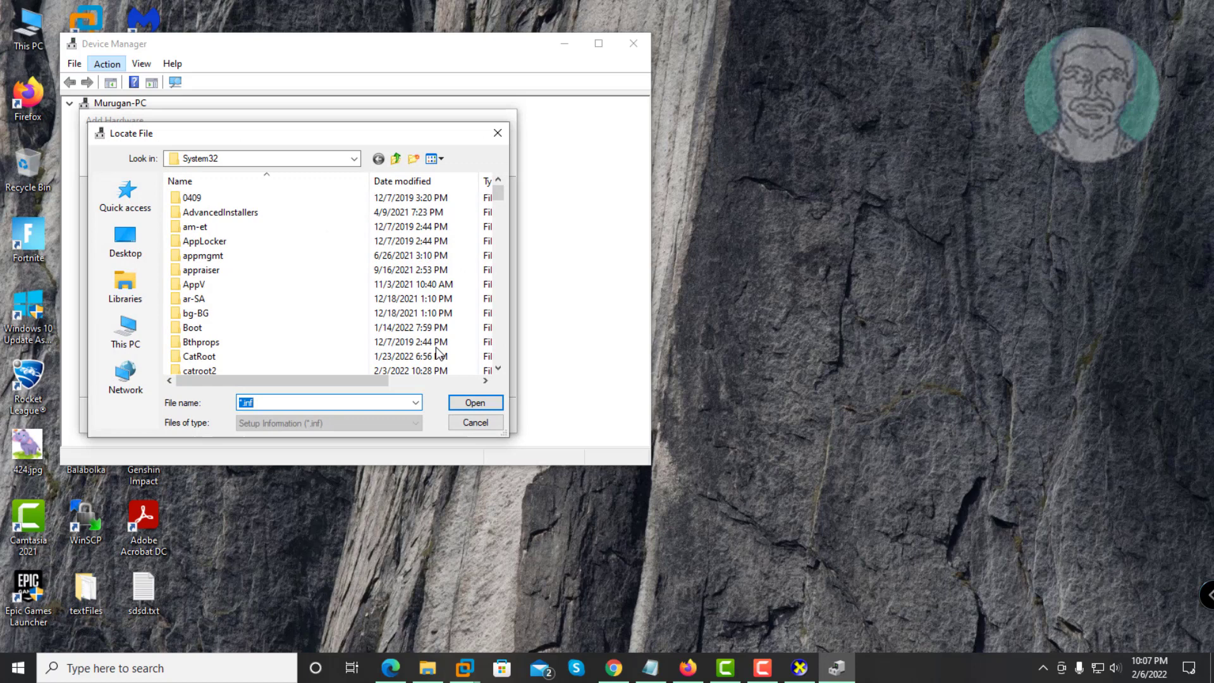
{"action": "left_click", "coordinate": [126, 337]}
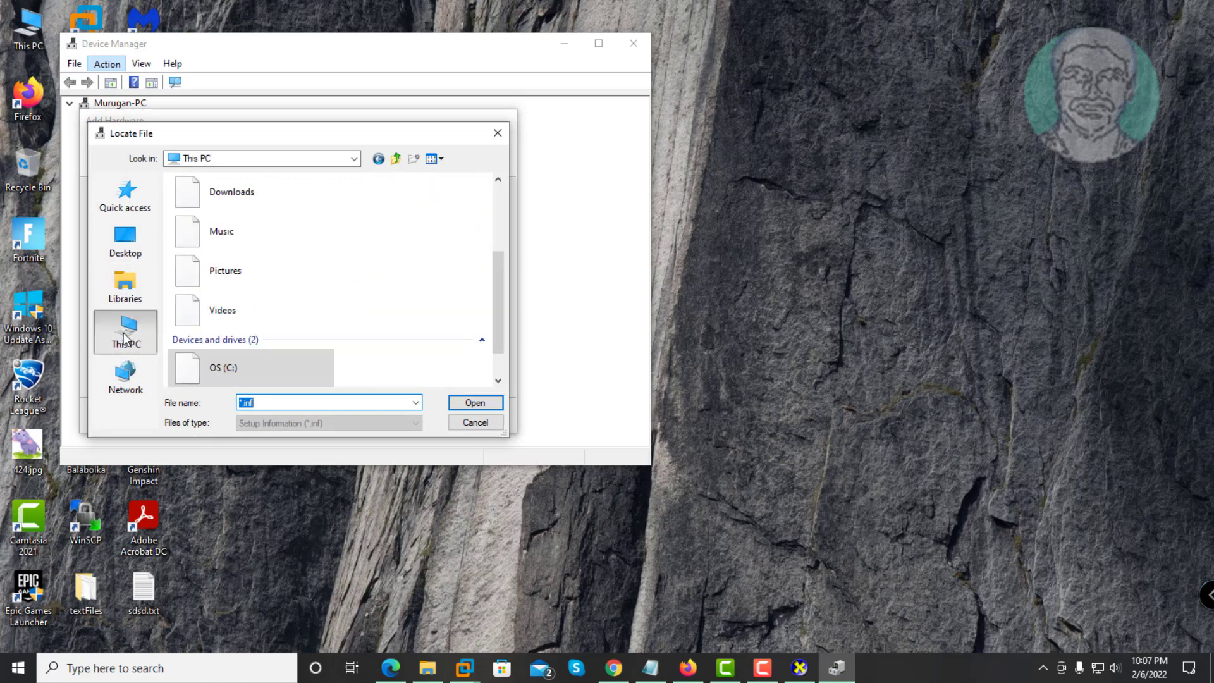
{"action": "double_click", "coordinate": [220, 198]}
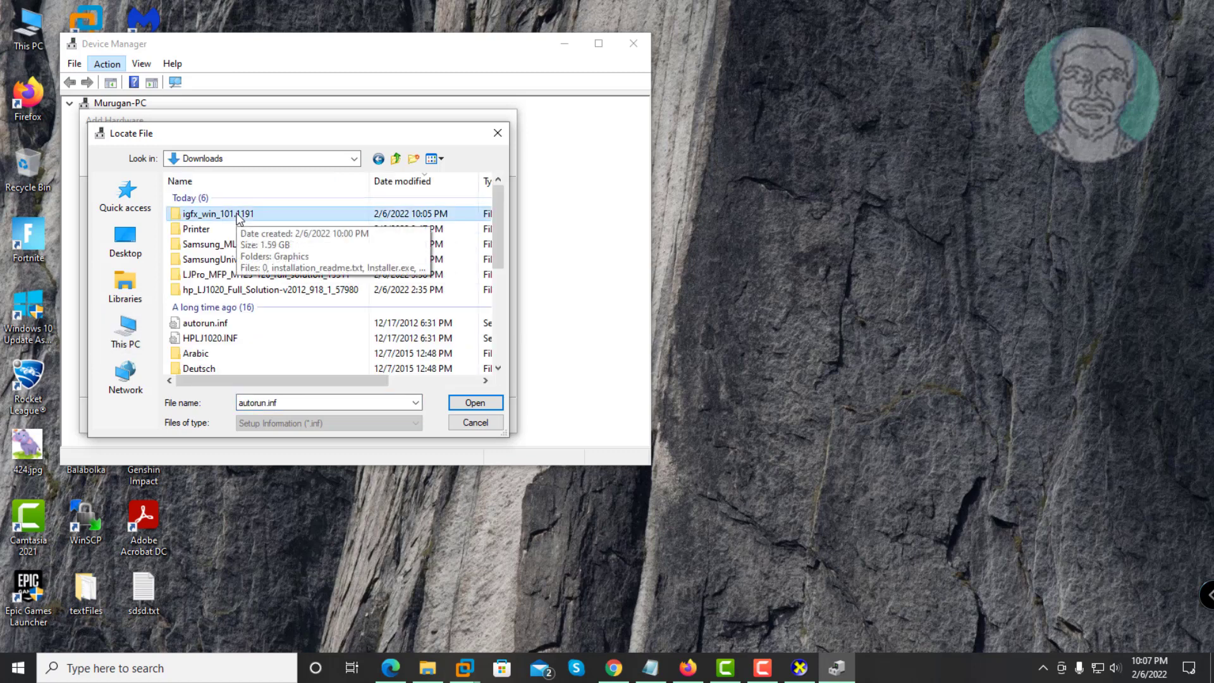
{"action": "double_click", "coordinate": [238, 216]}
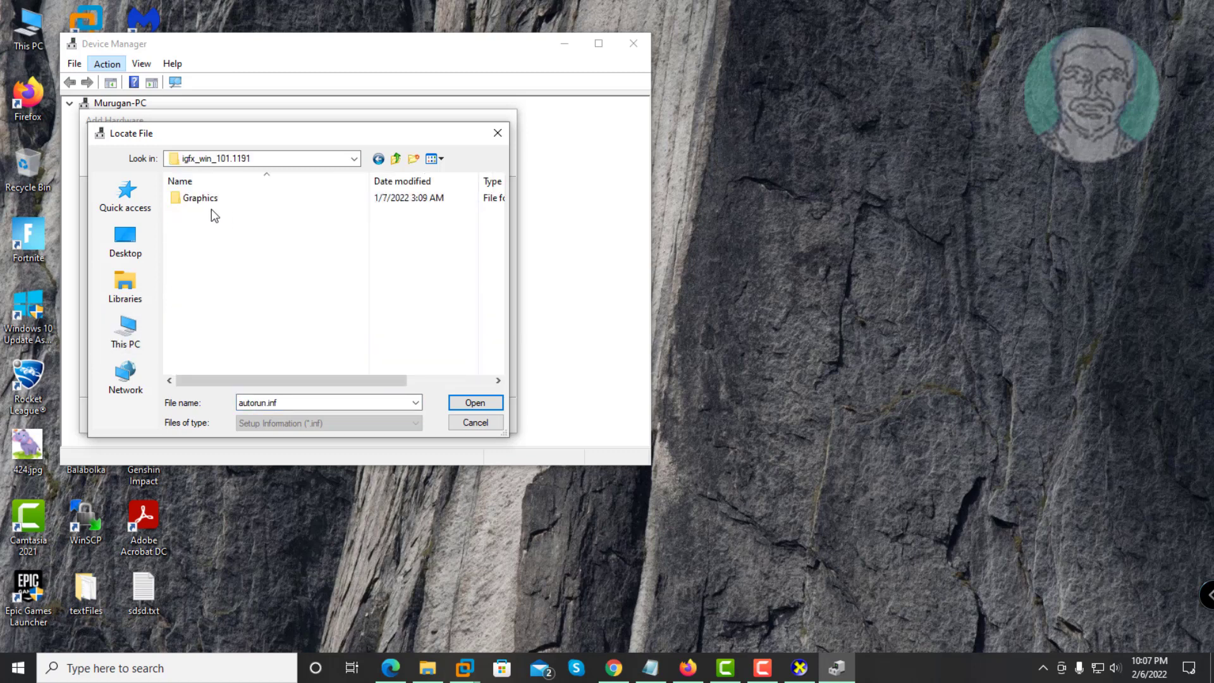
{"action": "double_click", "coordinate": [210, 202]}
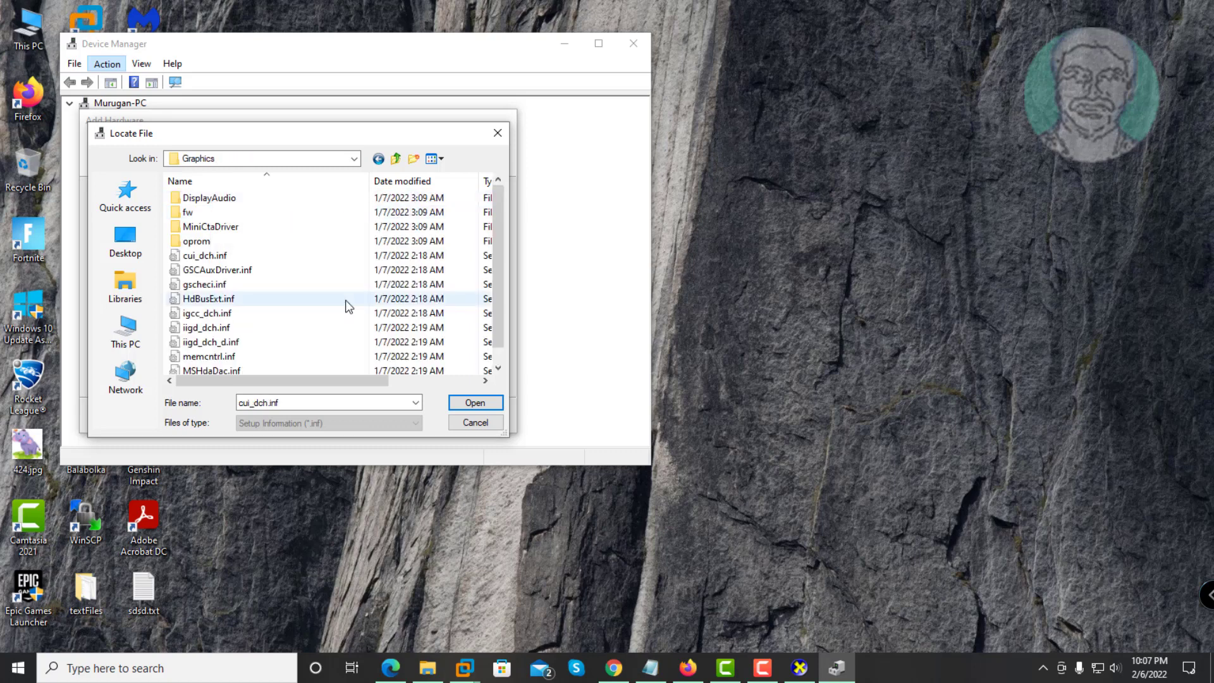
{"action": "left_click", "coordinate": [475, 402]}
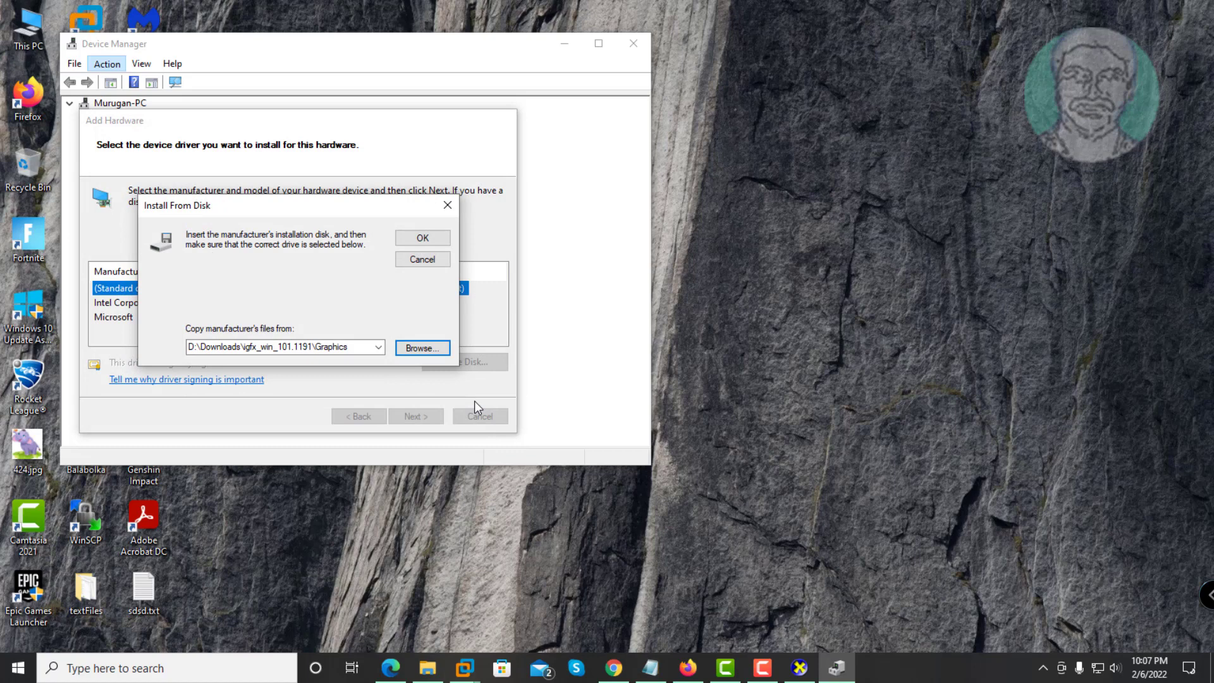
{"action": "left_click", "coordinate": [431, 238]}
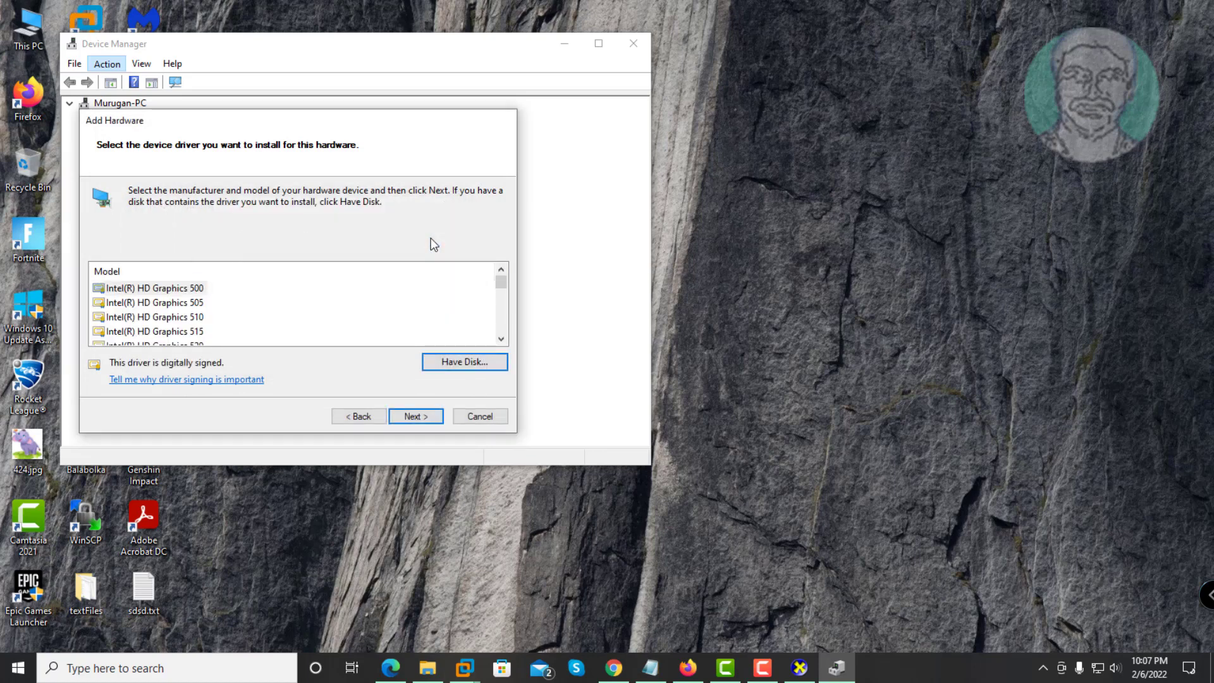
Choose the Intel(R) HD Graphics 630 model and install it.
{"action": "left_click", "coordinate": [501, 339]}
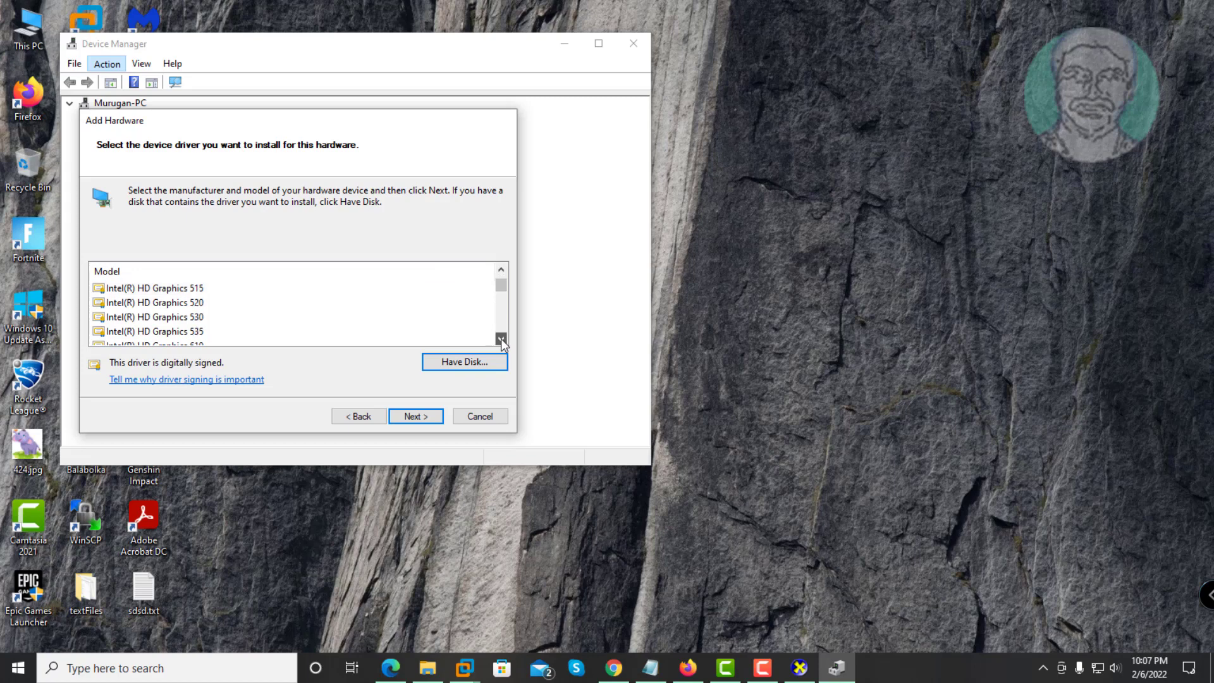
{"action": "left_click", "coordinate": [502, 338]}
{"action": "left_click", "coordinate": [501, 338]}
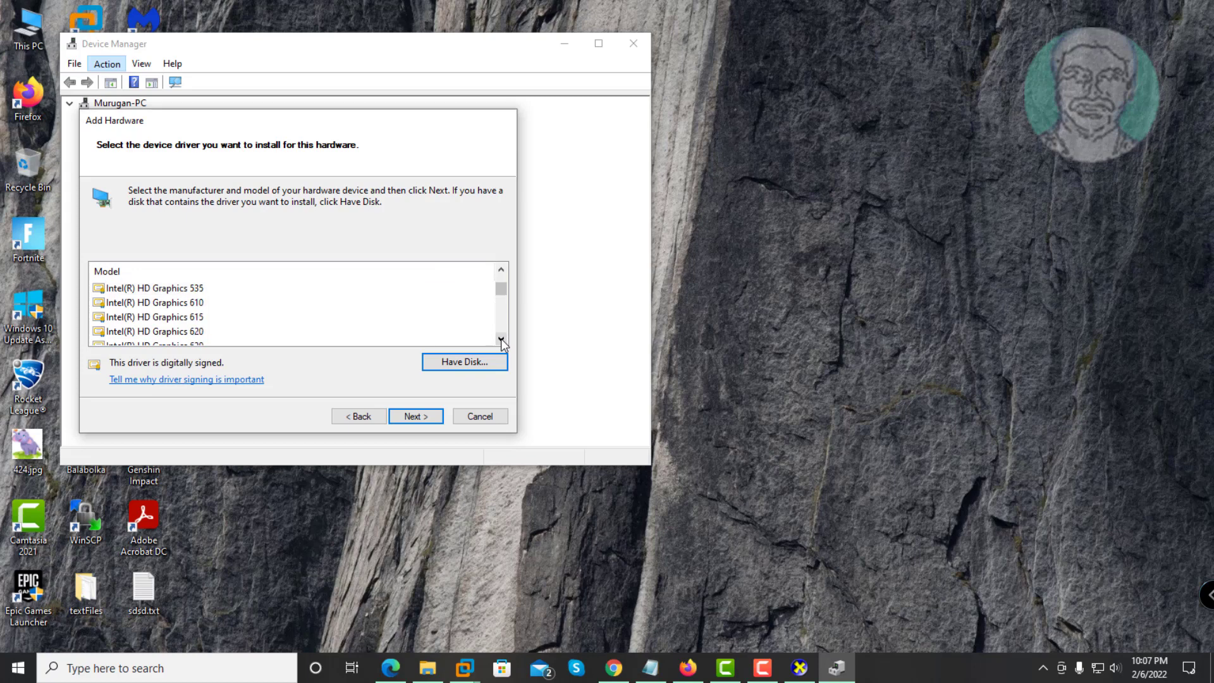
{"action": "left_click", "coordinate": [501, 339]}
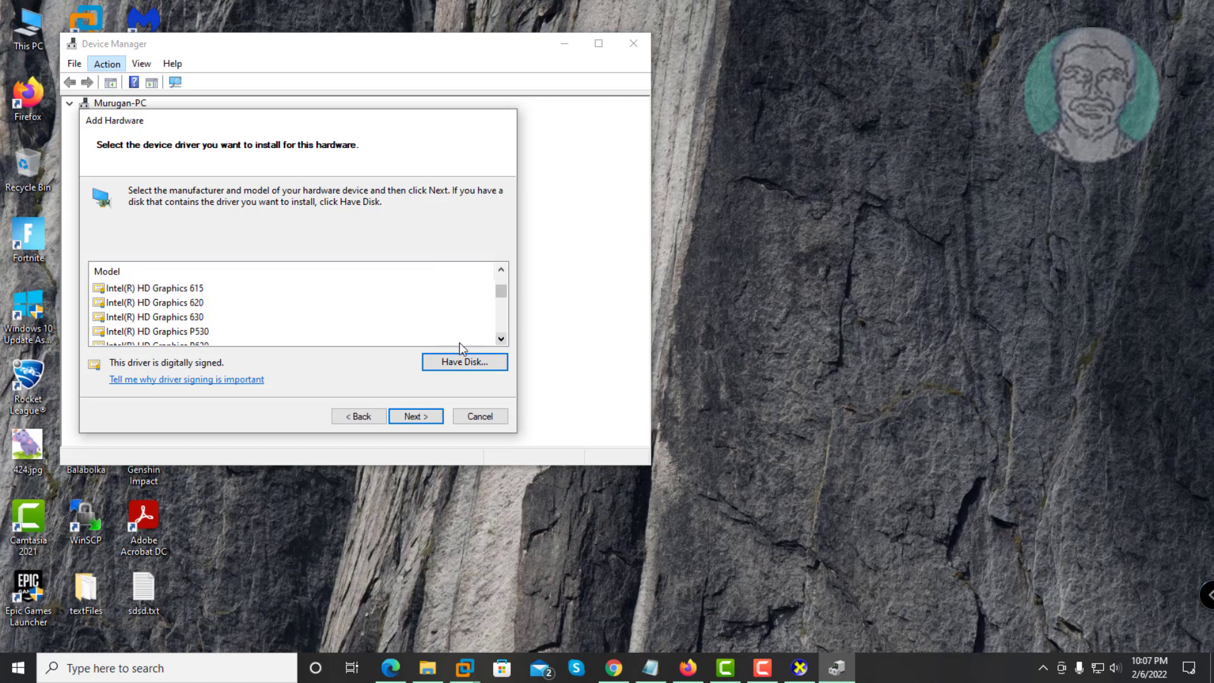
{"action": "left_click", "coordinate": [142, 320]}
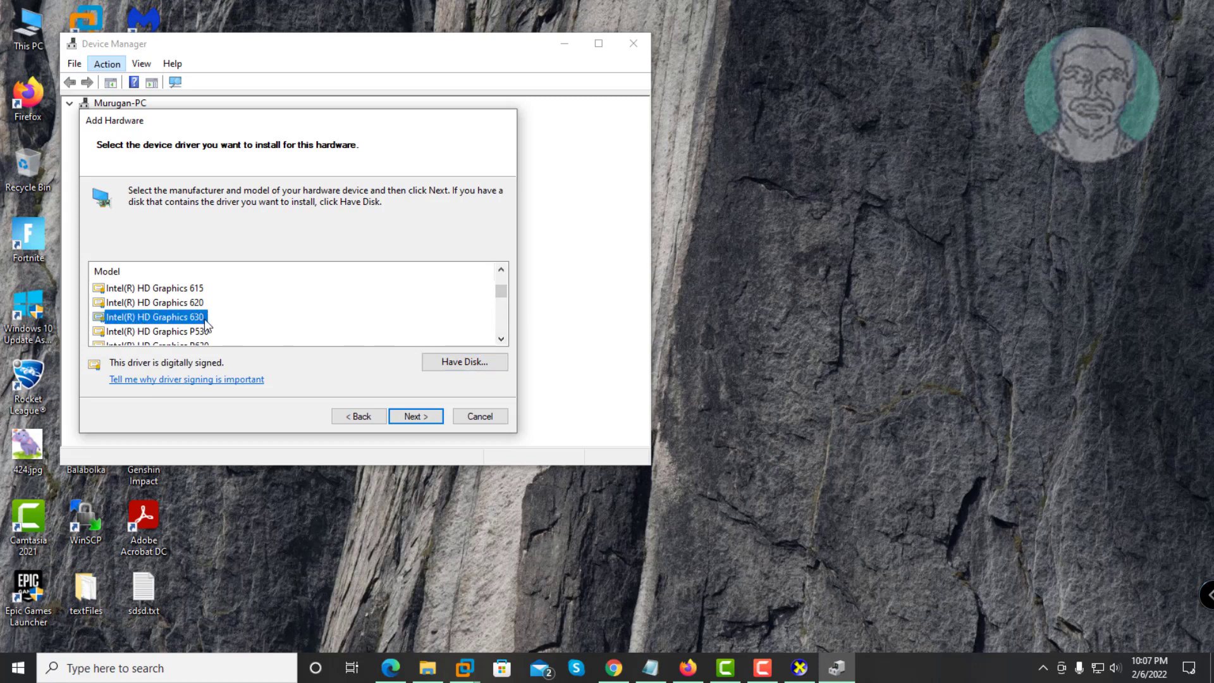
{"action": "left_click", "coordinate": [422, 420]}
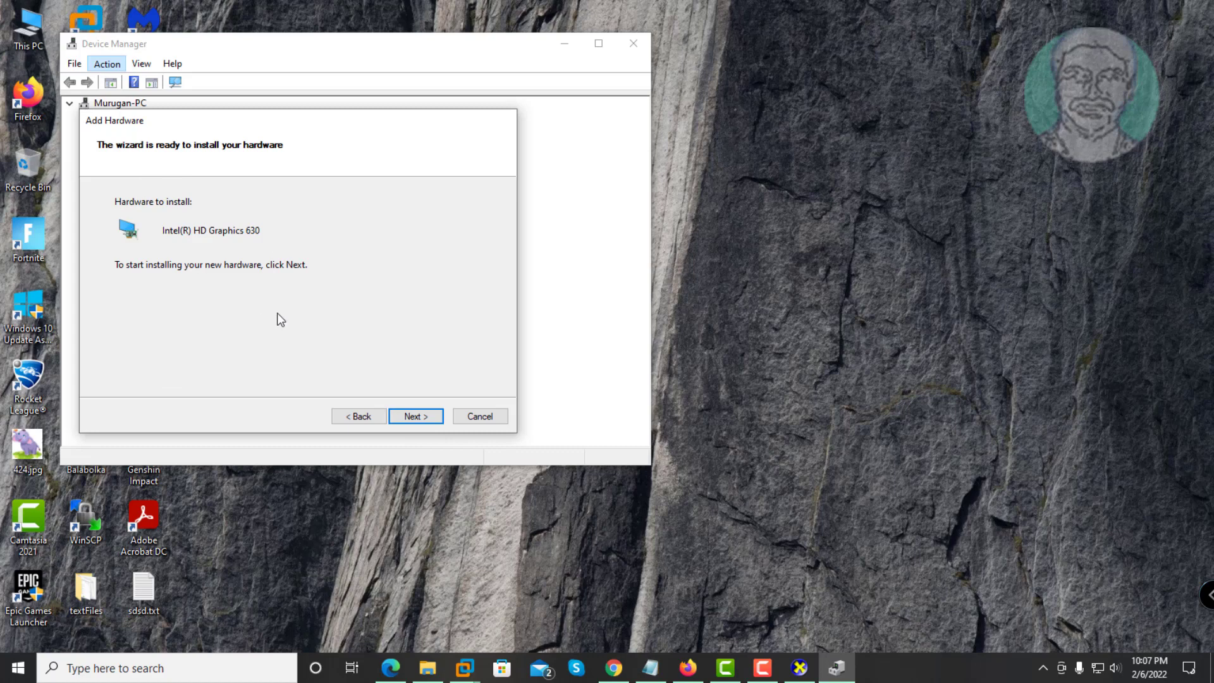
{"action": "left_click", "coordinate": [425, 419]}
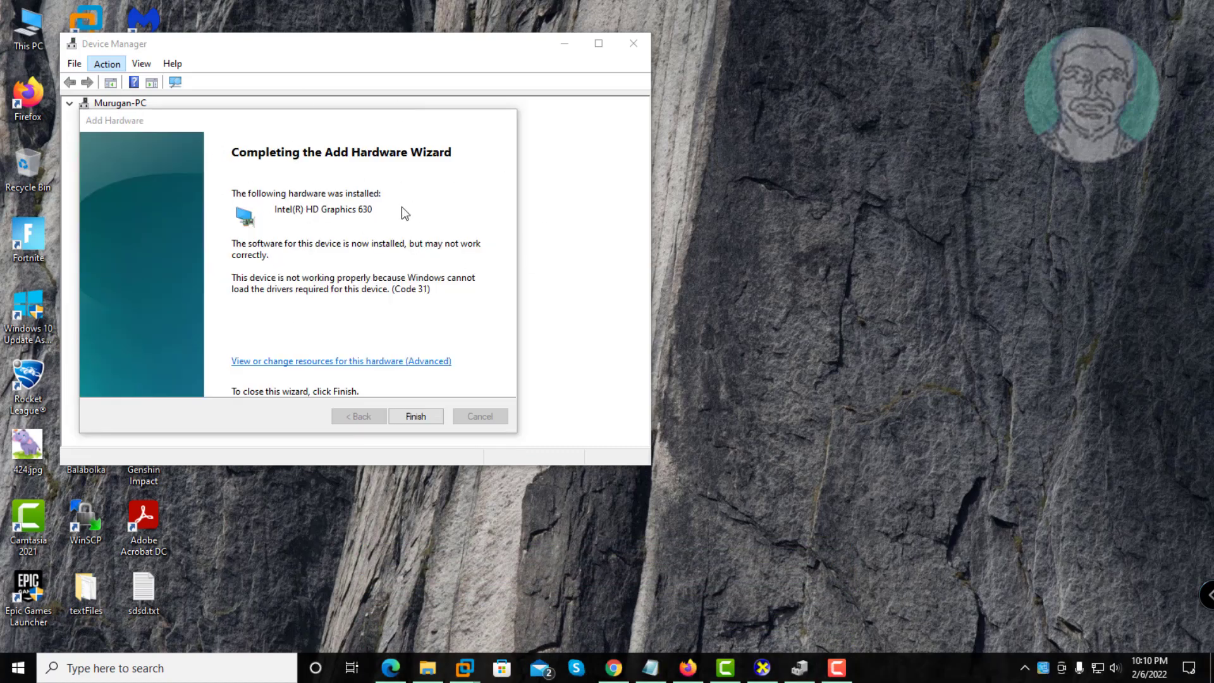
Finish the Add Hardware wizard and close the Device Manager window.
{"action": "left_click", "coordinate": [427, 418]}
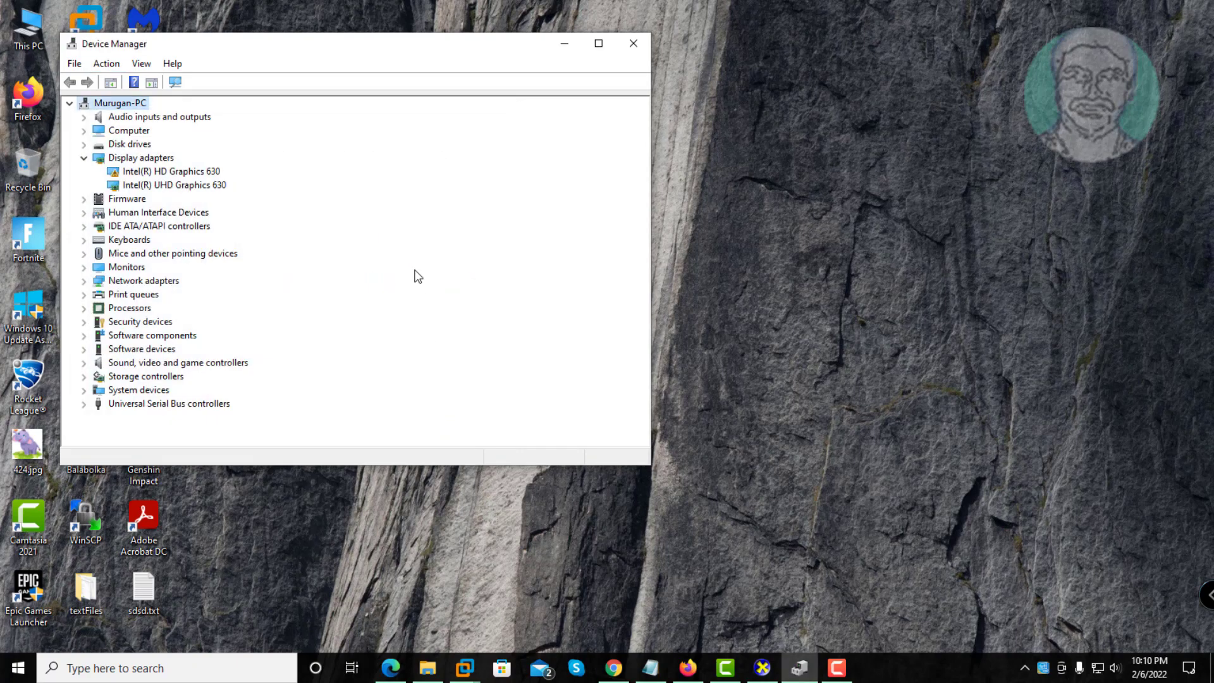
{"action": "left_click", "coordinate": [633, 44]}
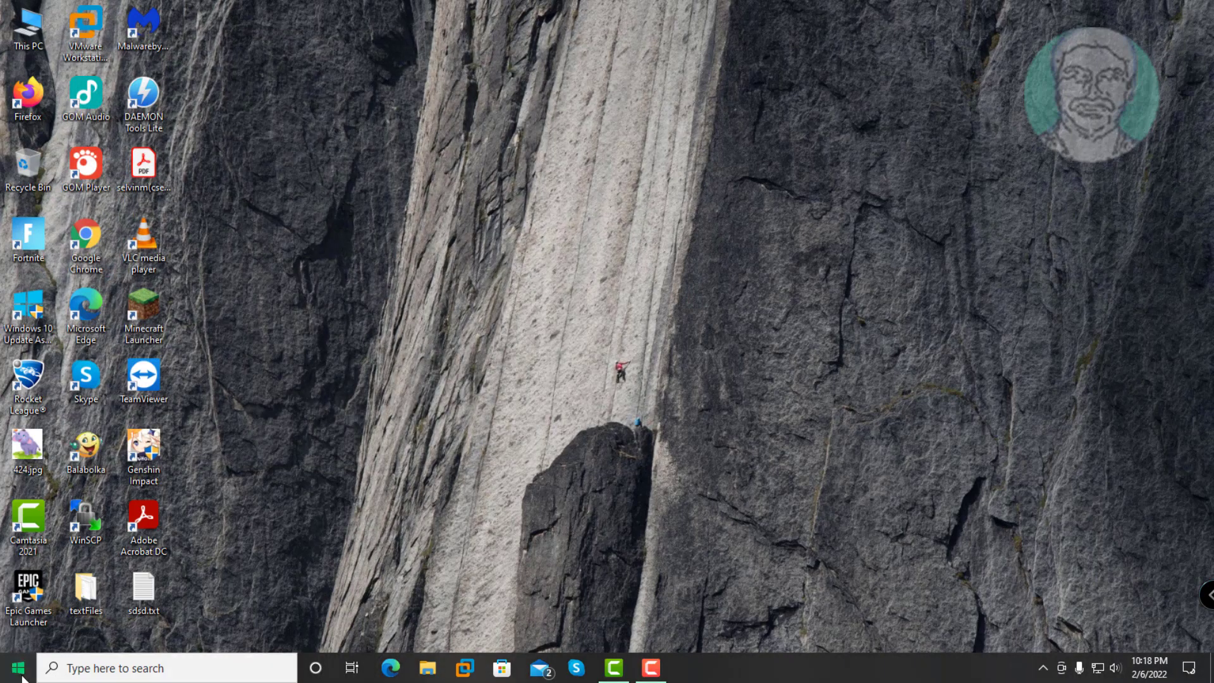
Show the Start menu's power options: Sleep, Hibernate, Shut down and Restart.
{"action": "left_click", "coordinate": [20, 672]}
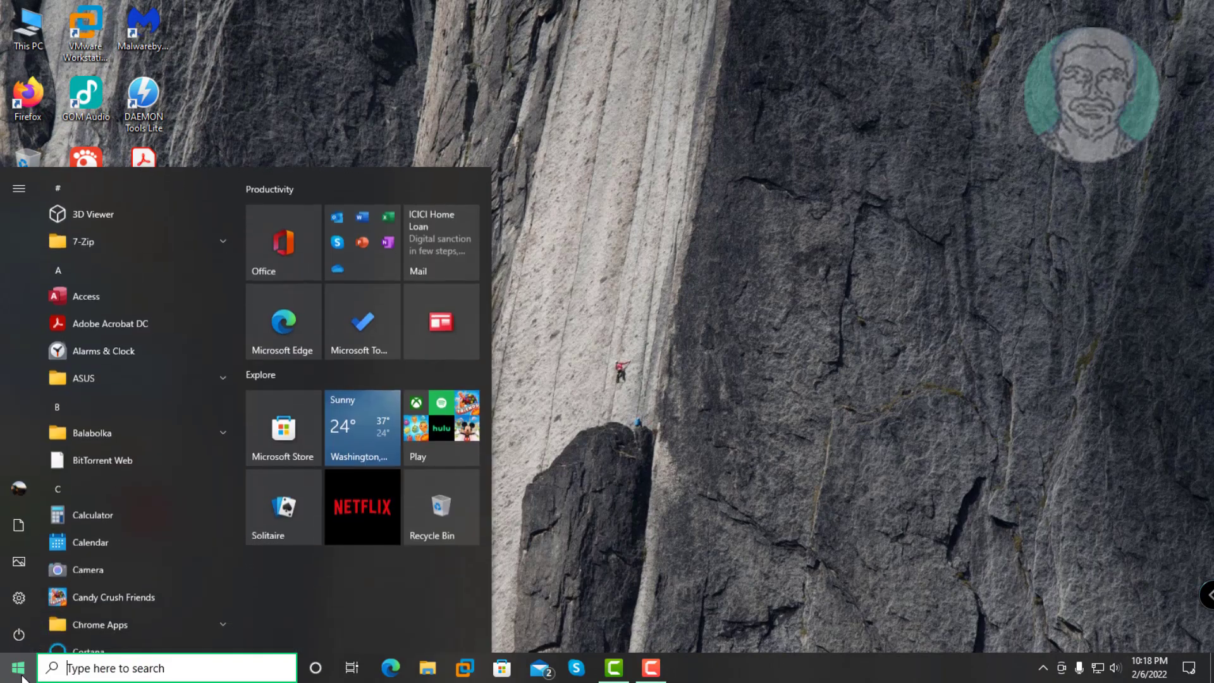
{"action": "left_click", "coordinate": [17, 634]}
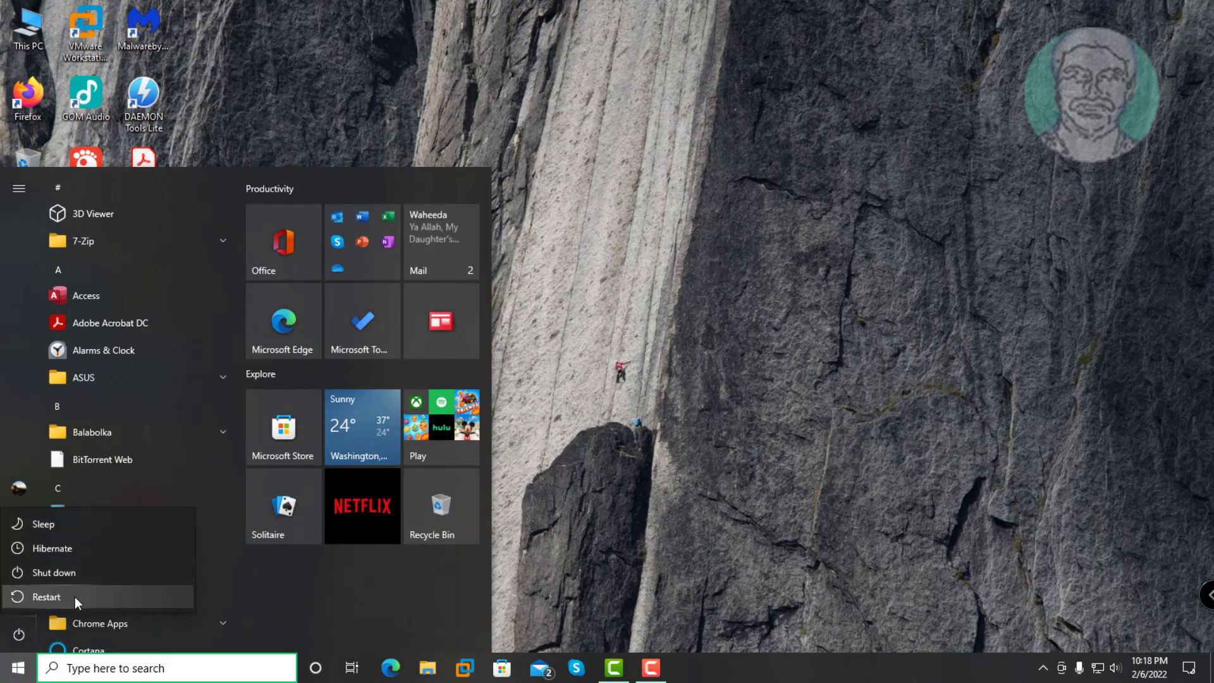